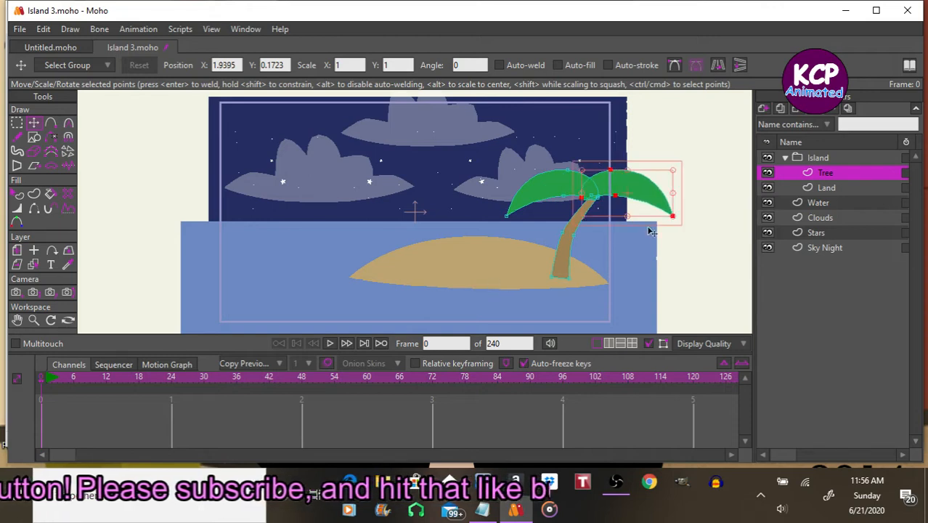
Angle the right palm leaf downward and add two lower hanging leaf copies, one flipped horizontally and moved to the trunk's left side.
drag(668, 221, 651, 294)
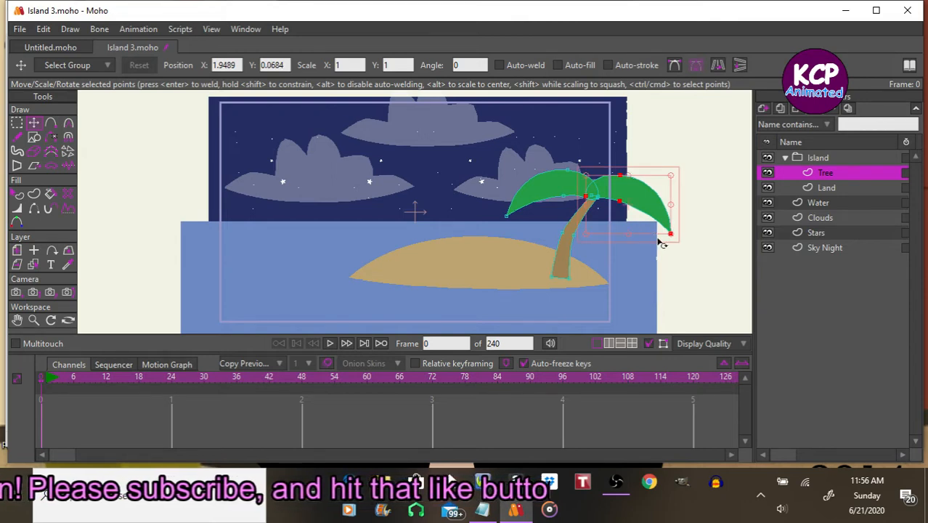
drag(658, 243, 667, 302)
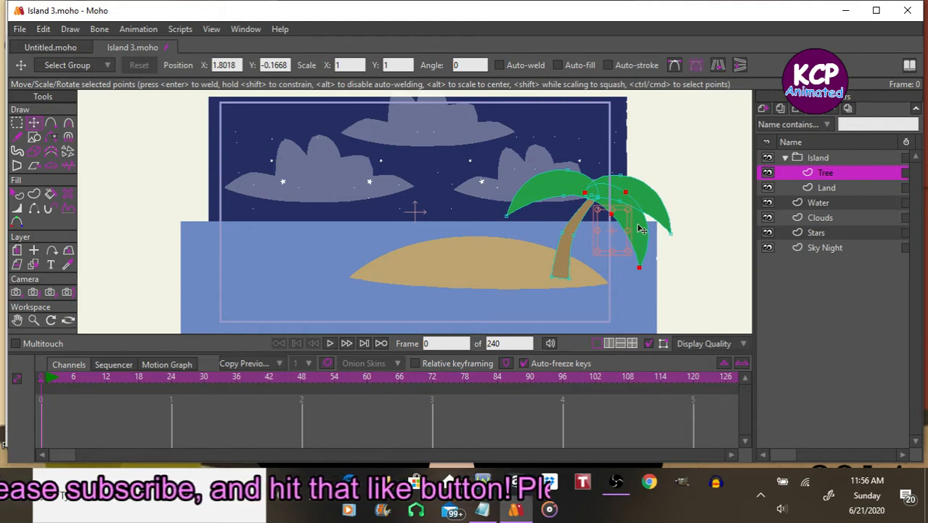
click(717, 64)
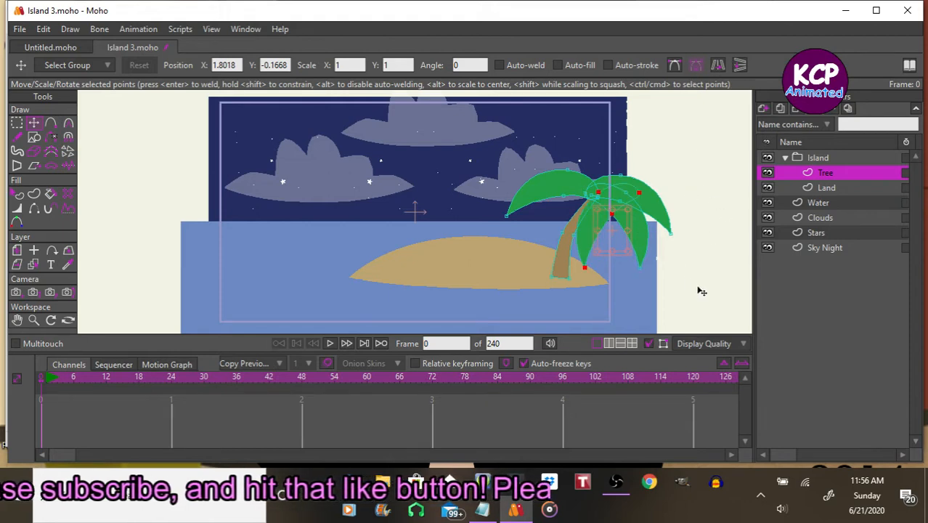
drag(695, 290, 642, 289)
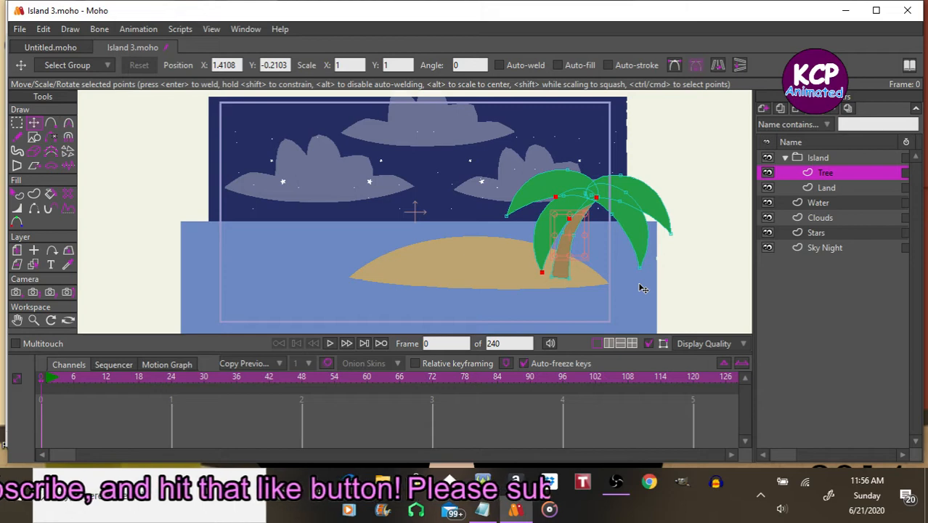
Recolor the upper right palm leaf's fill to the darker green 1E853B.
click(18, 198)
click(639, 187)
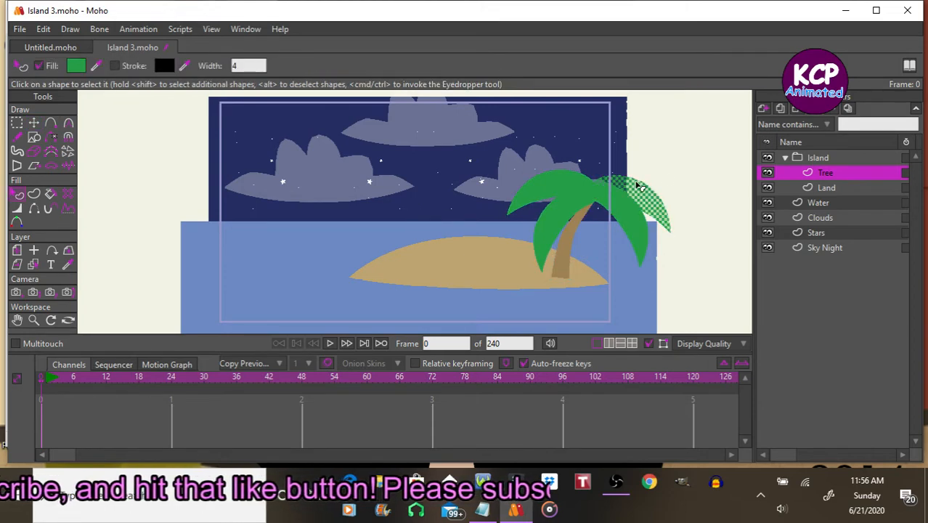
key(ctrl+t)
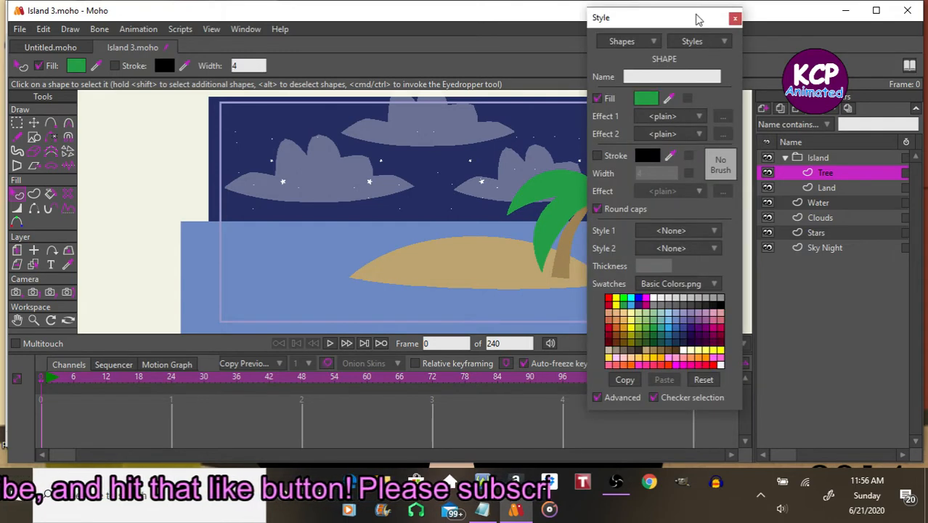
drag(700, 24, 785, 58)
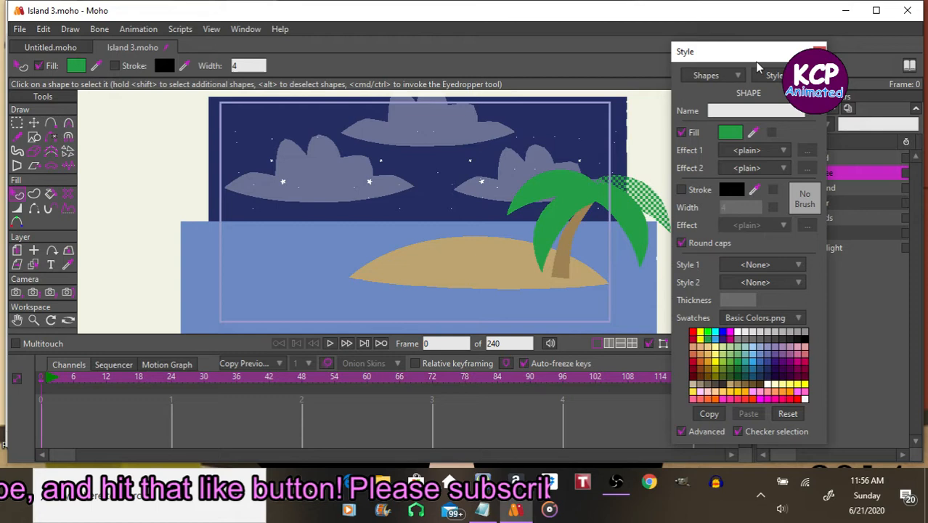
click(730, 132)
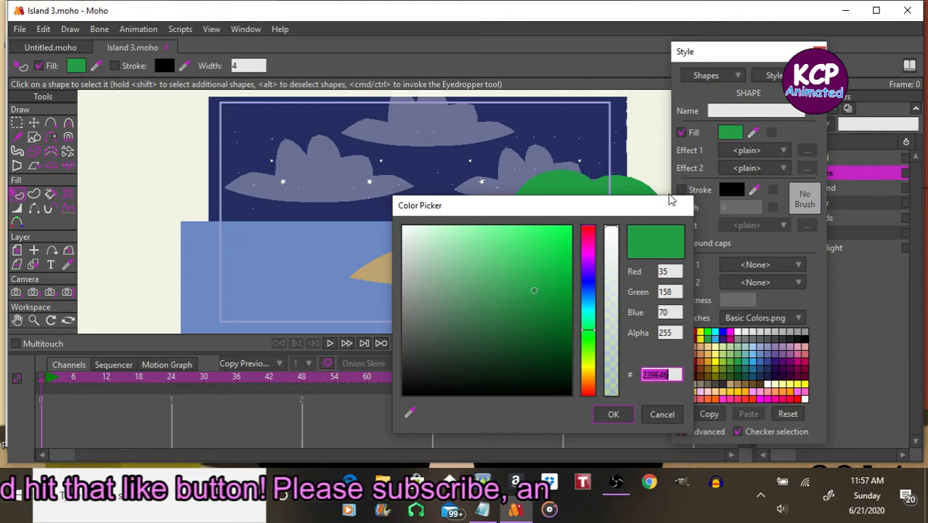
click(534, 301)
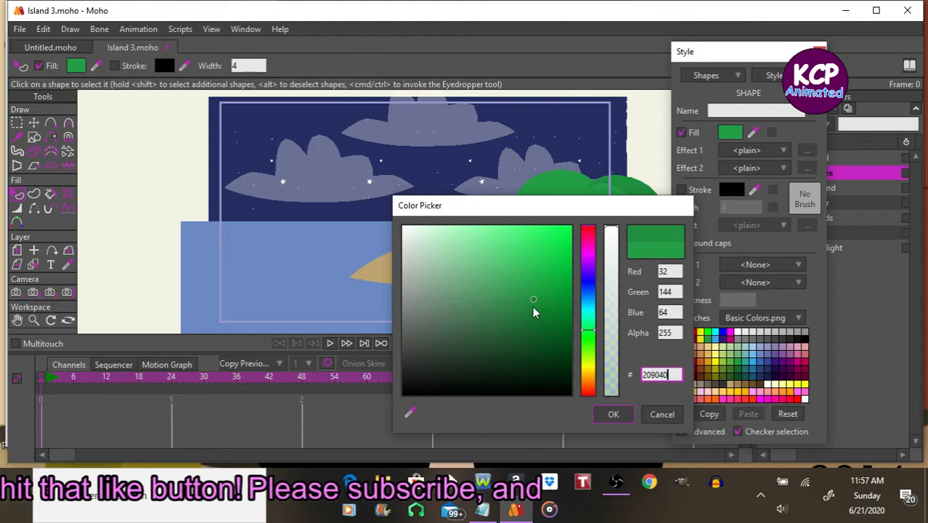
click(533, 307)
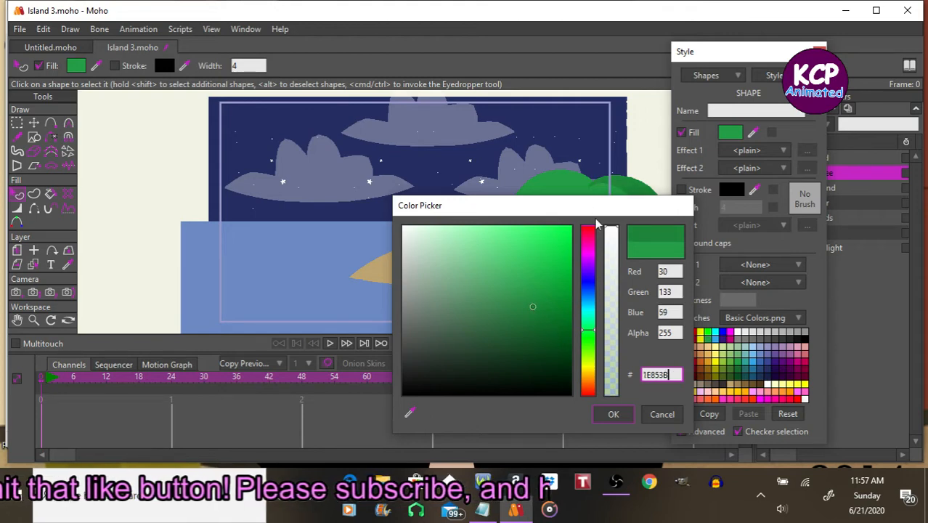
click(617, 415)
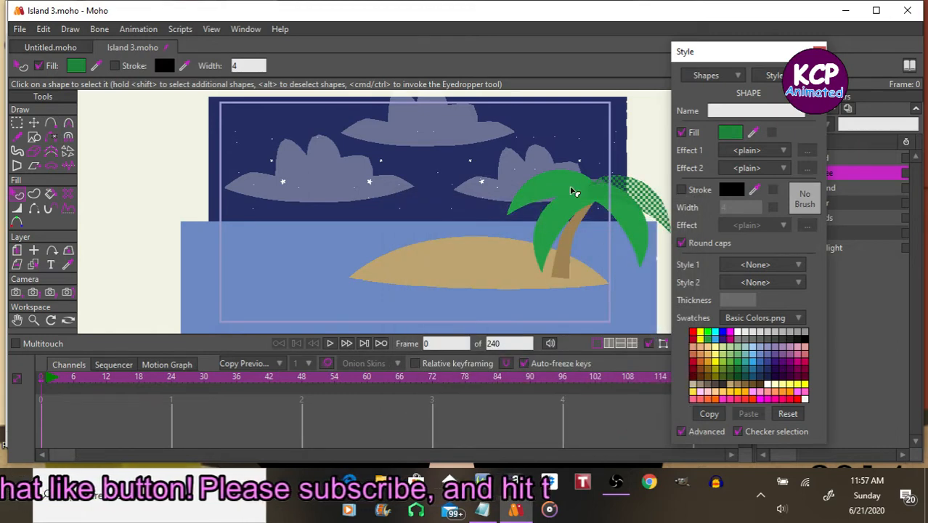
Set the upper left palm leaf's fill to the slightly darker green 1E8F3E.
click(559, 182)
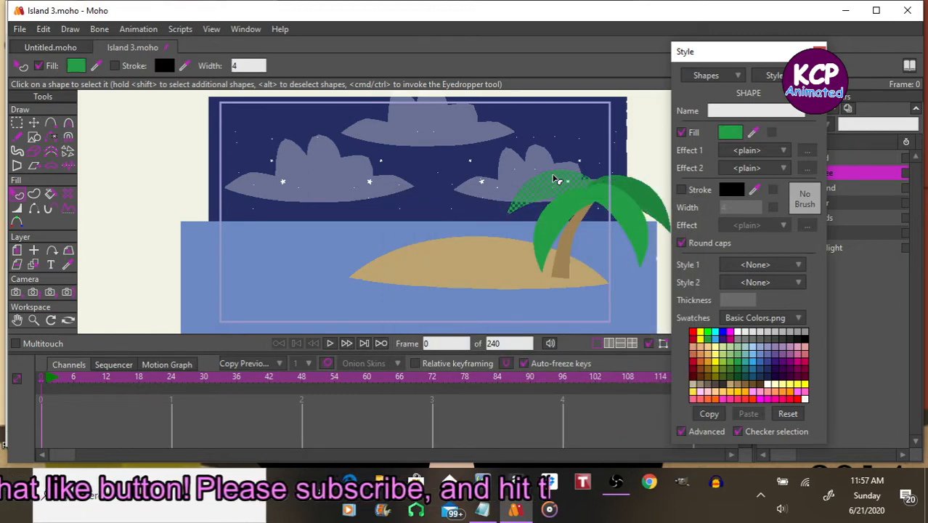
click(729, 133)
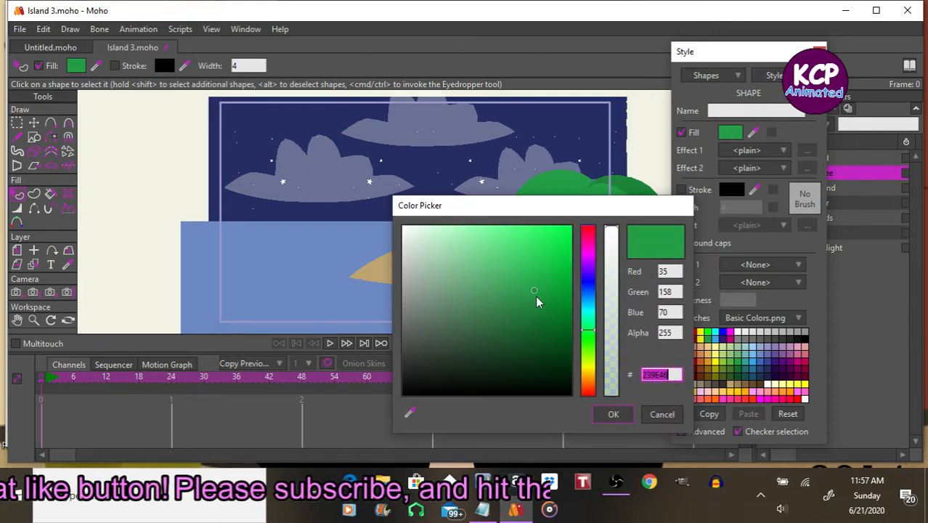
click(536, 297)
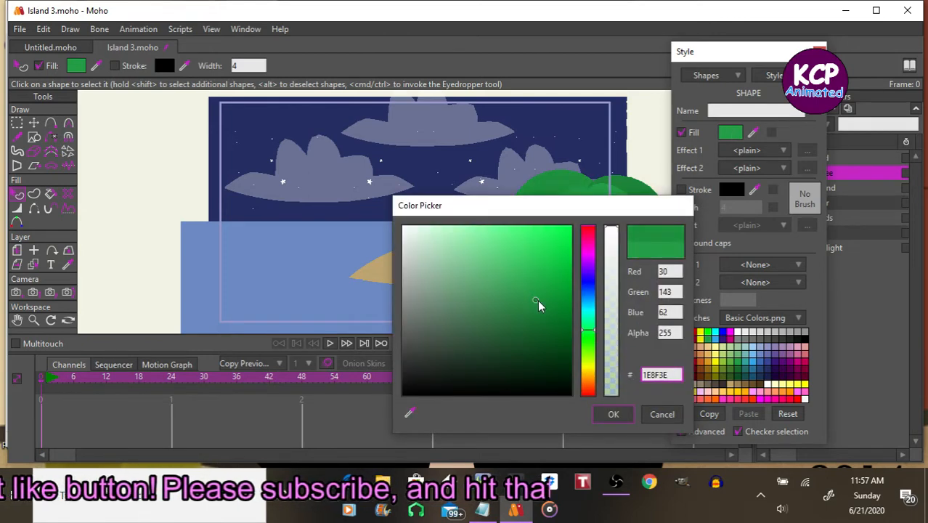
click(613, 413)
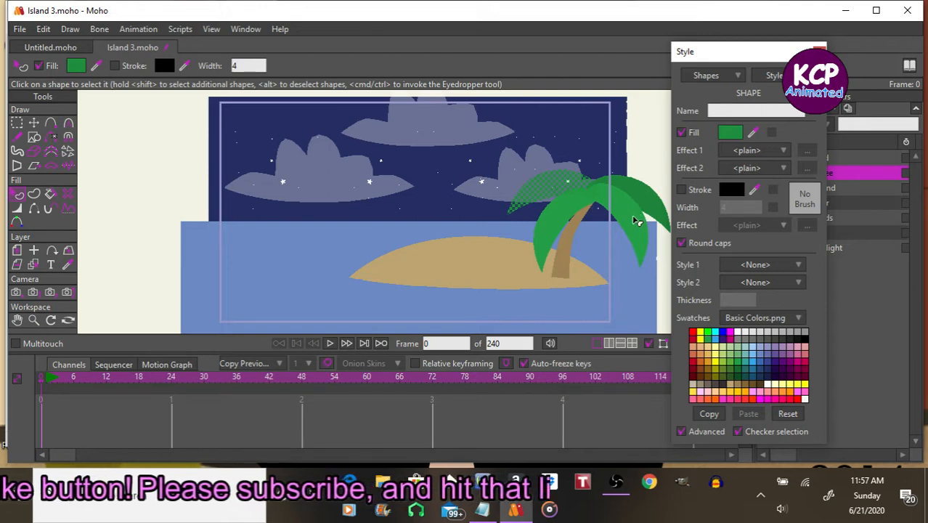
Set the lower right palm leaf's fill to the brighter green 23B74D, then deselect it and close the style settings.
click(619, 226)
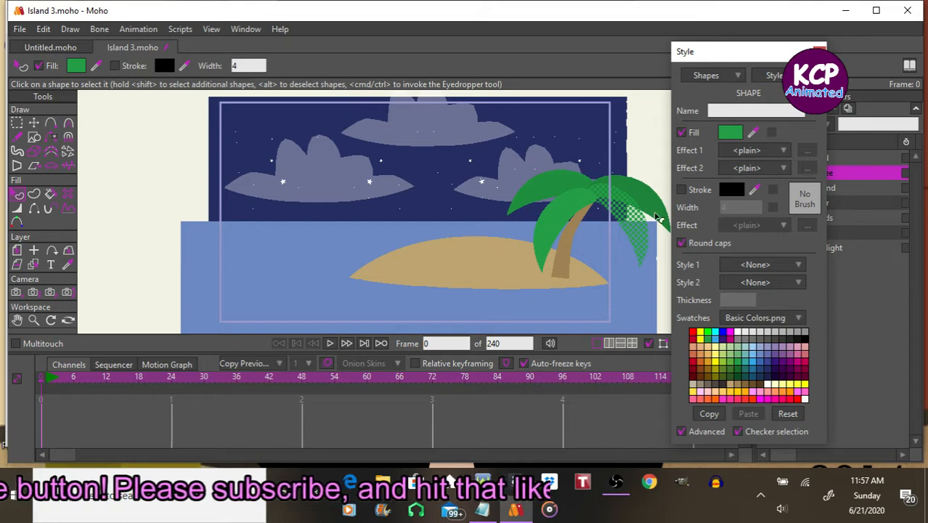
click(731, 133)
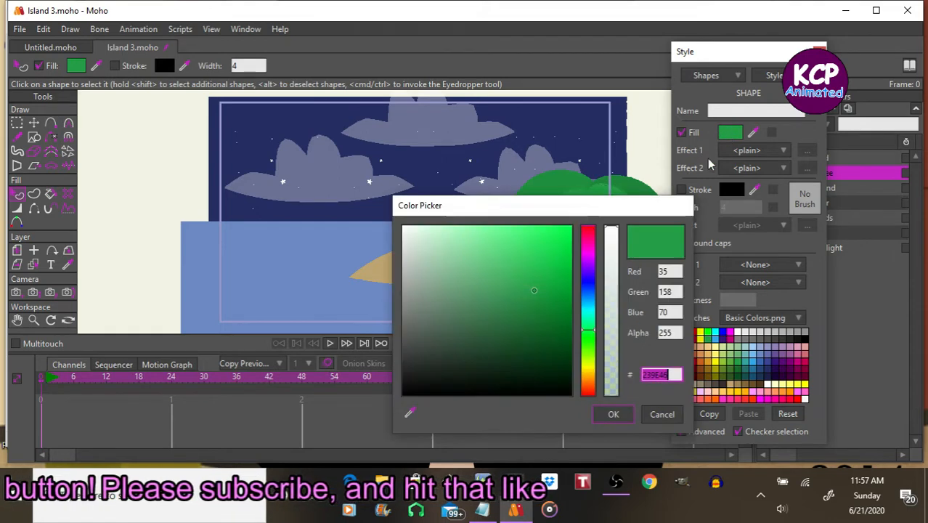
click(538, 273)
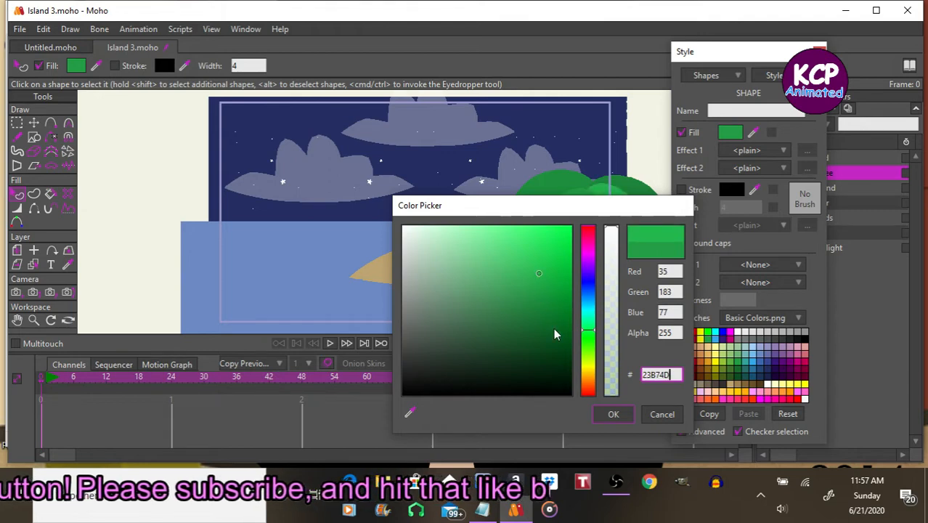
click(610, 415)
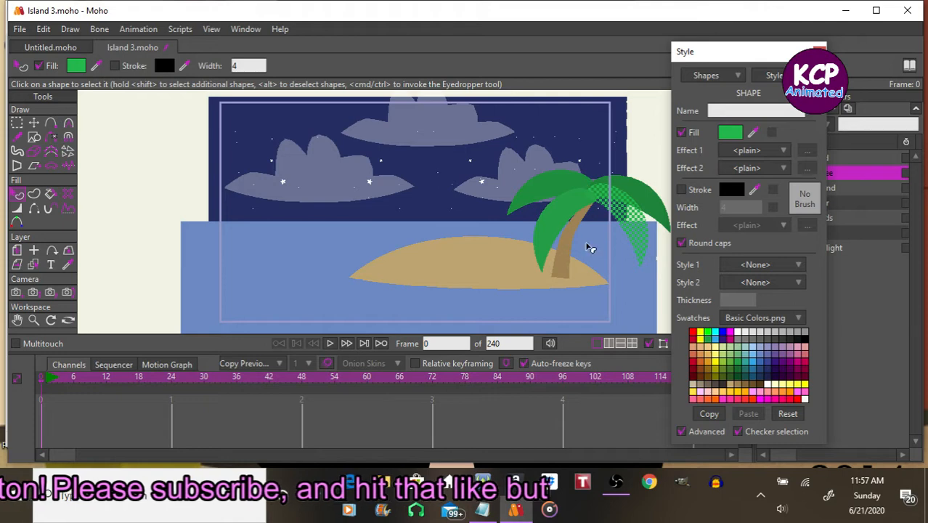
click(546, 225)
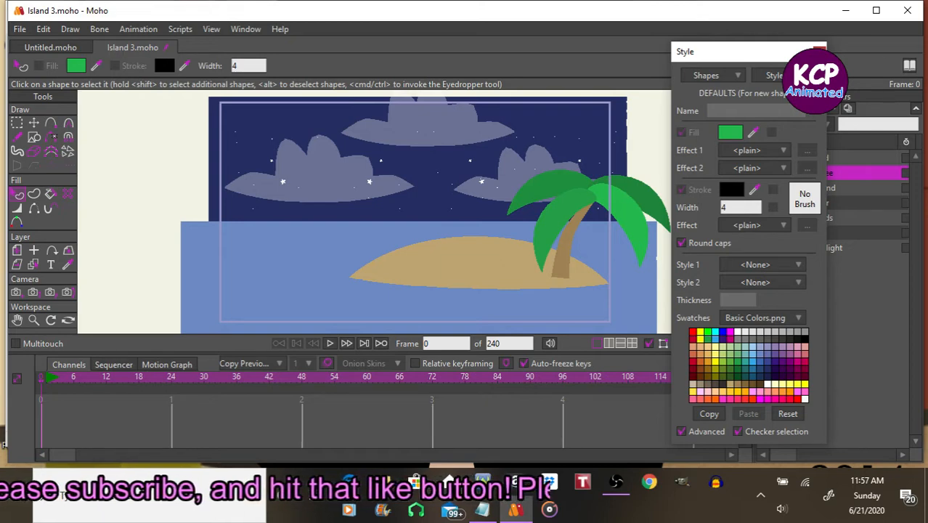
click(819, 51)
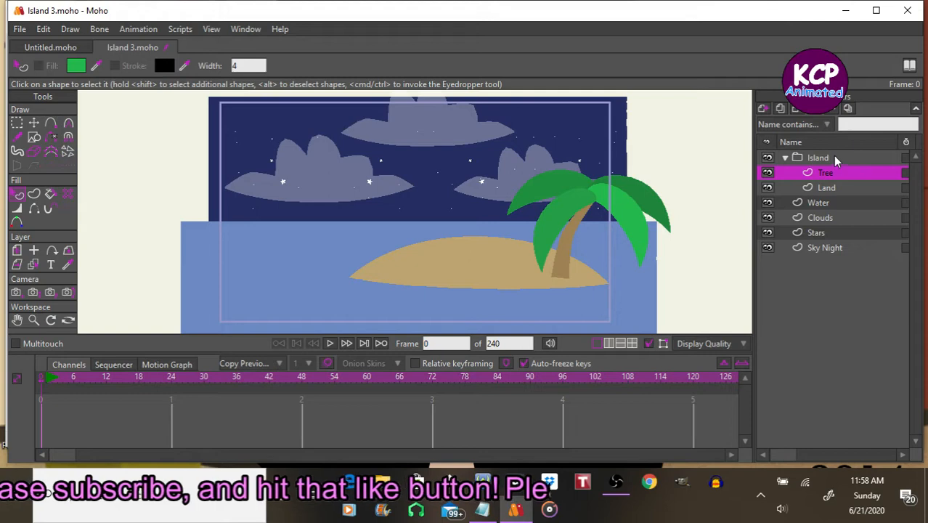
Place the Island group's origin at the bottom middle of the land, at about X 0.69, Y -0.73.
click(838, 158)
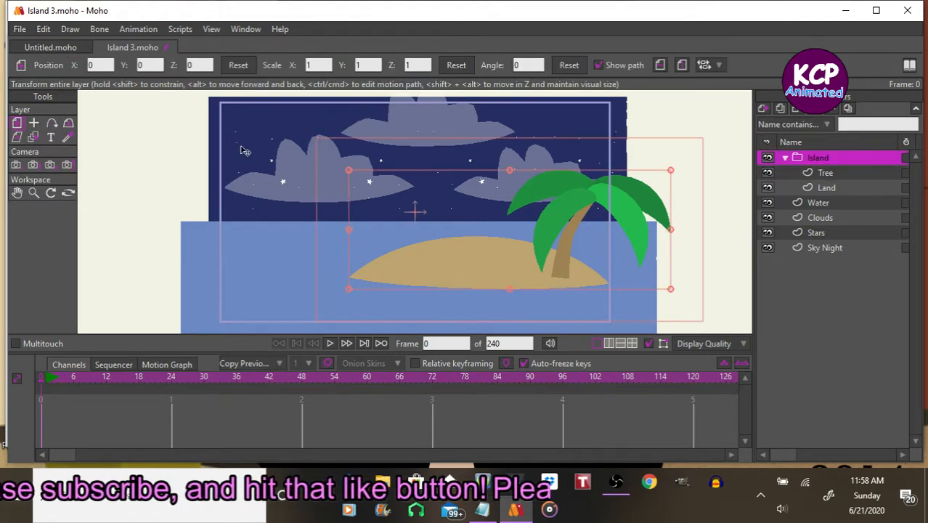
click(33, 122)
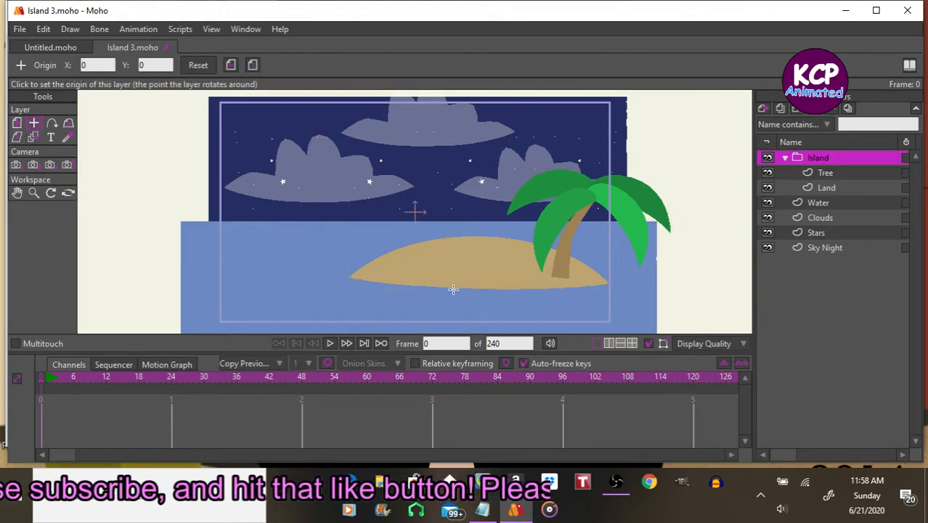
drag(488, 291, 490, 296)
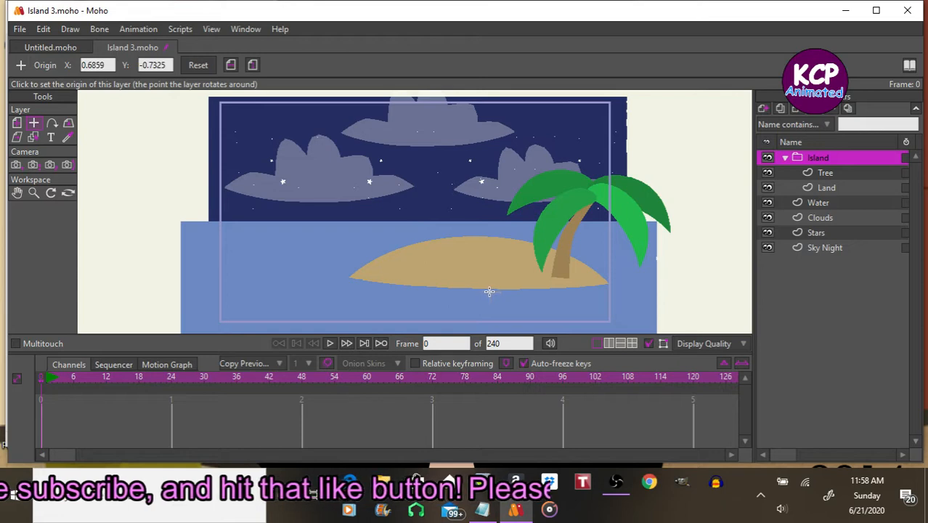
Scale the whole Island group uniformly to about 1.77 and move it to about X -0.37, Y -0.40.
click(16, 122)
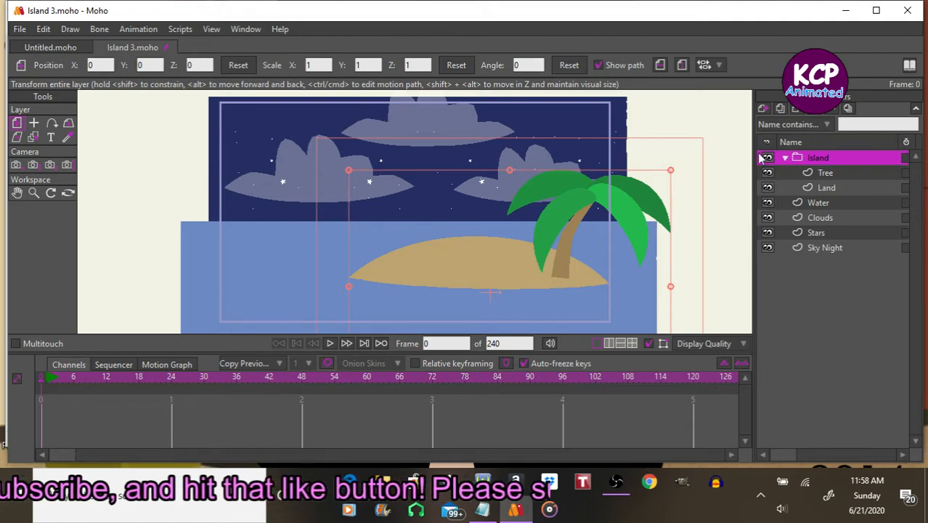
click(785, 157)
drag(349, 173, 289, 108)
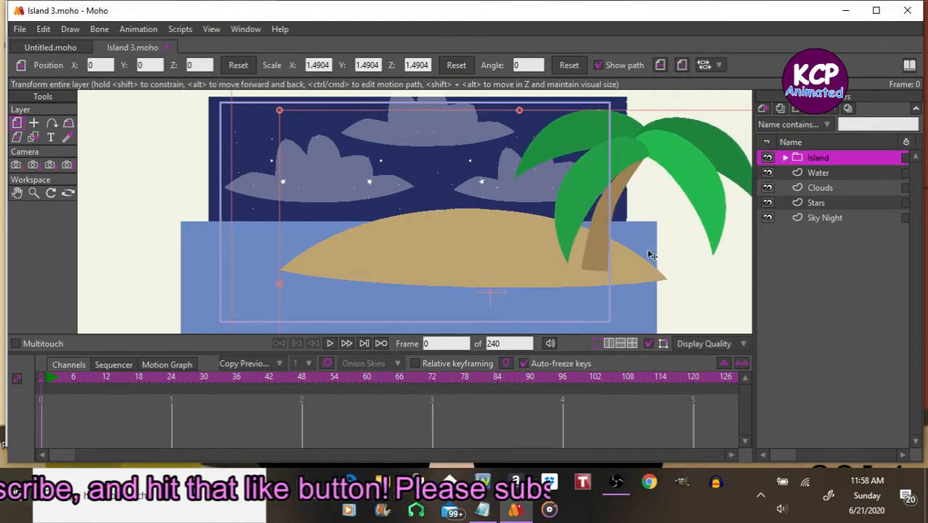
drag(494, 249, 420, 270)
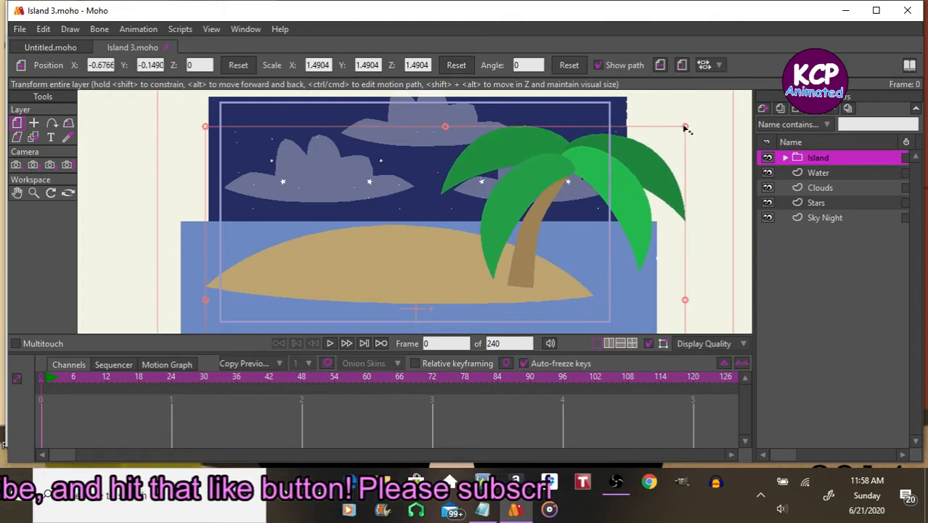
drag(686, 129, 734, 93)
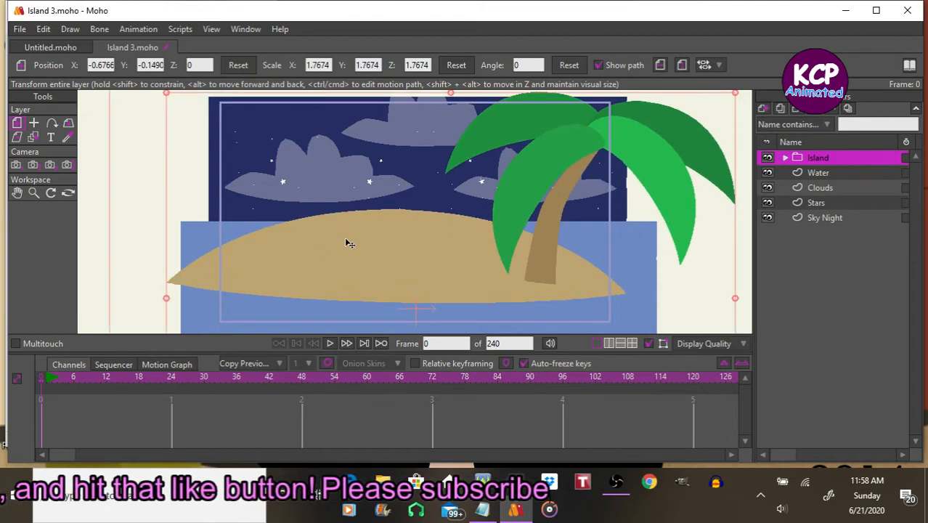
drag(348, 243, 372, 276)
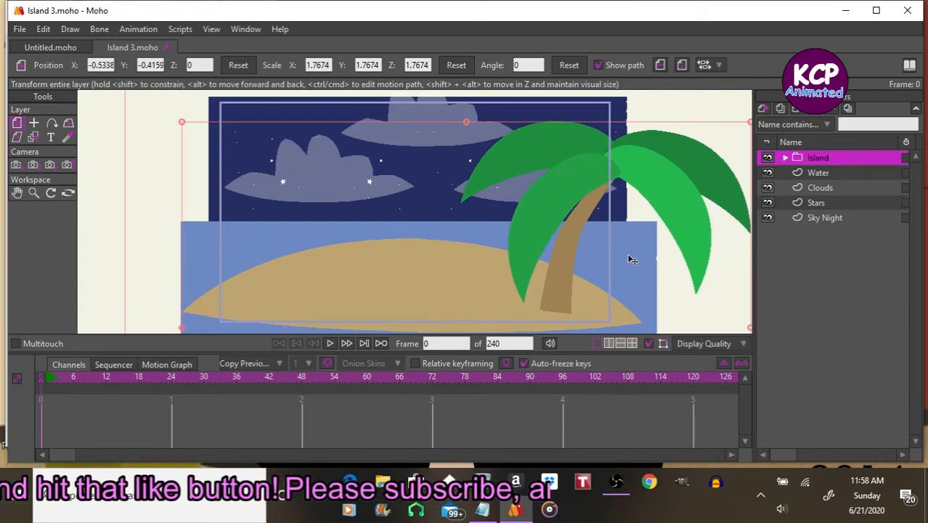
drag(631, 260, 655, 260)
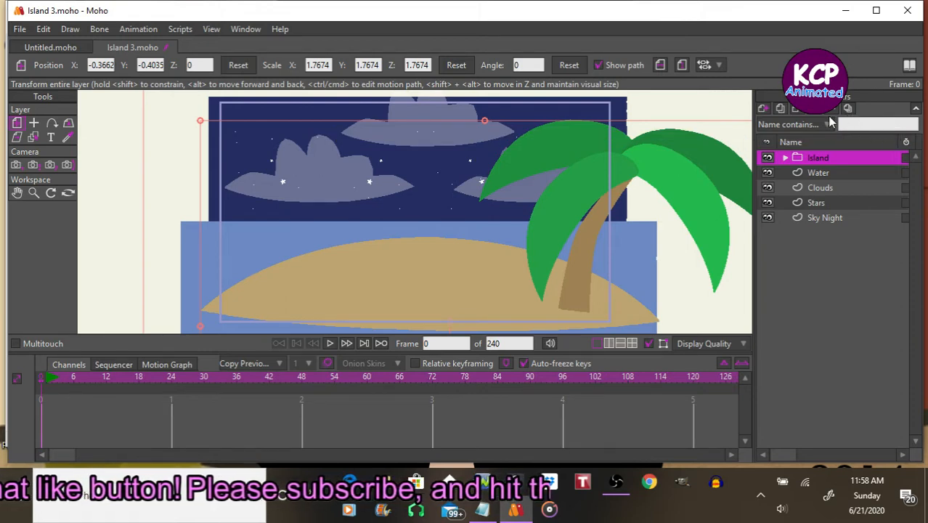
Add a new vector layer at the top of the Island group, above Tree, and name it Torch.
click(765, 110)
click(788, 130)
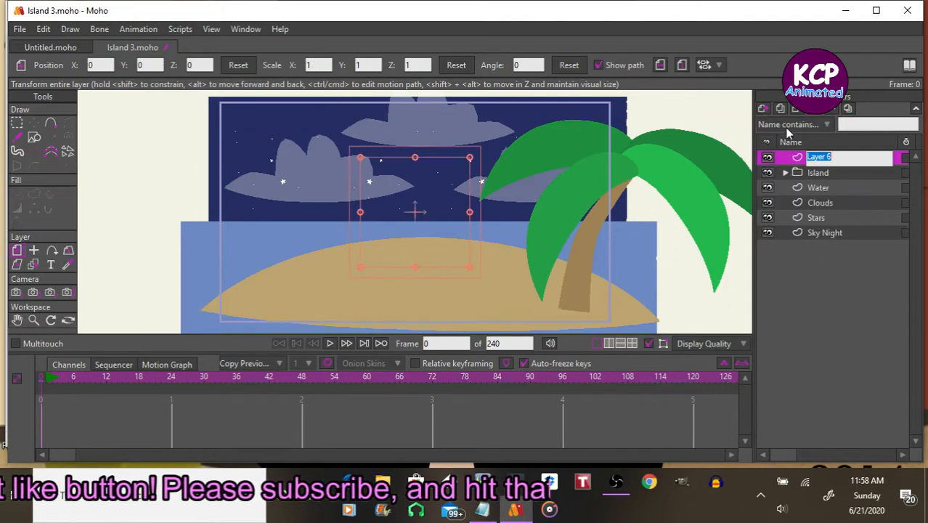
drag(793, 156, 797, 173)
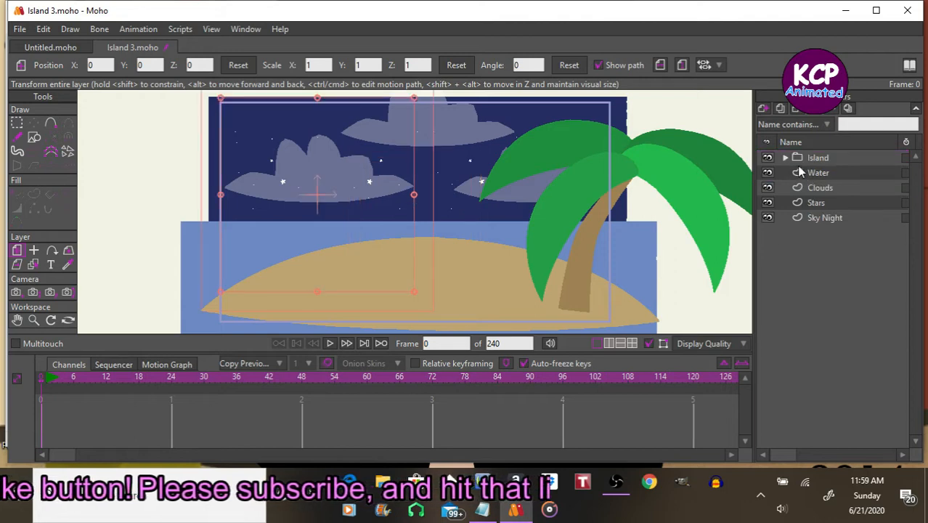
click(786, 157)
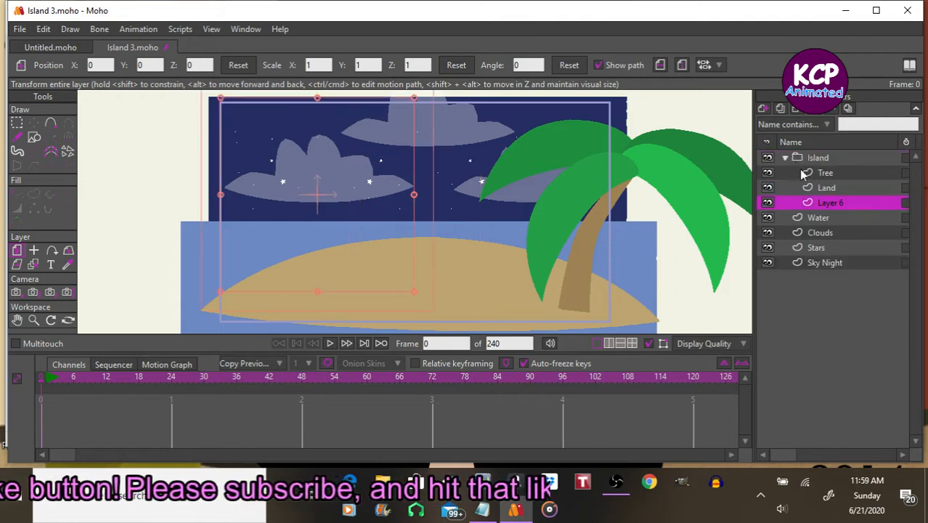
drag(824, 205, 823, 180)
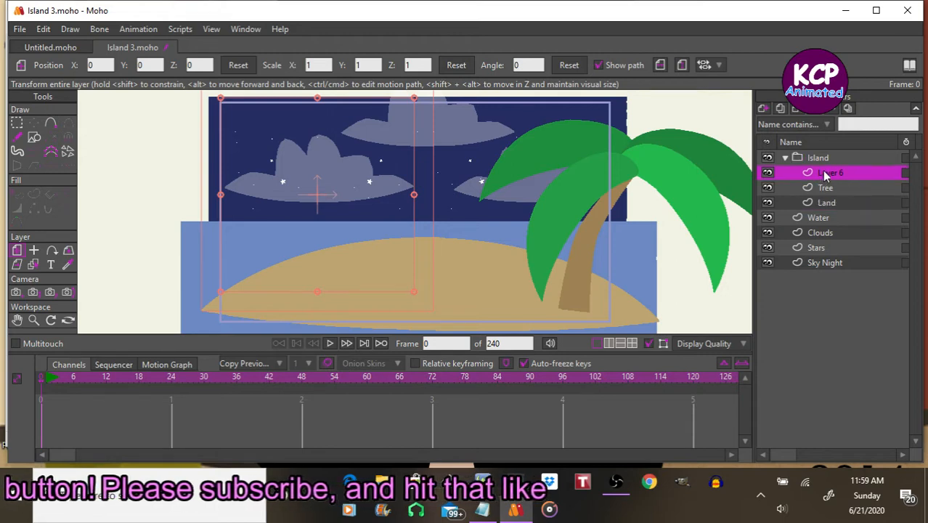
double_click(825, 175)
text(Torch)
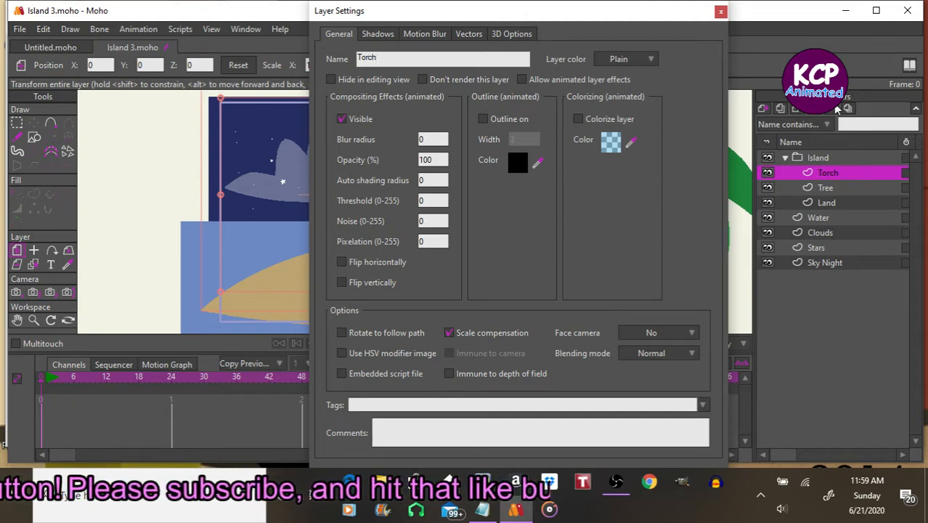
On the Torch layer, draw a tall, narrow rectangle in the trunk's brown standing on the middle of the island.
key(Return)
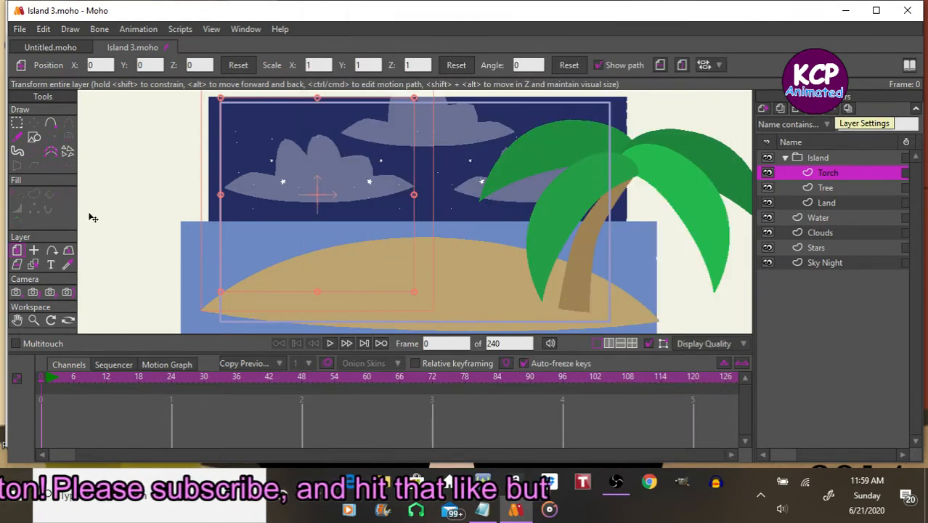
click(67, 266)
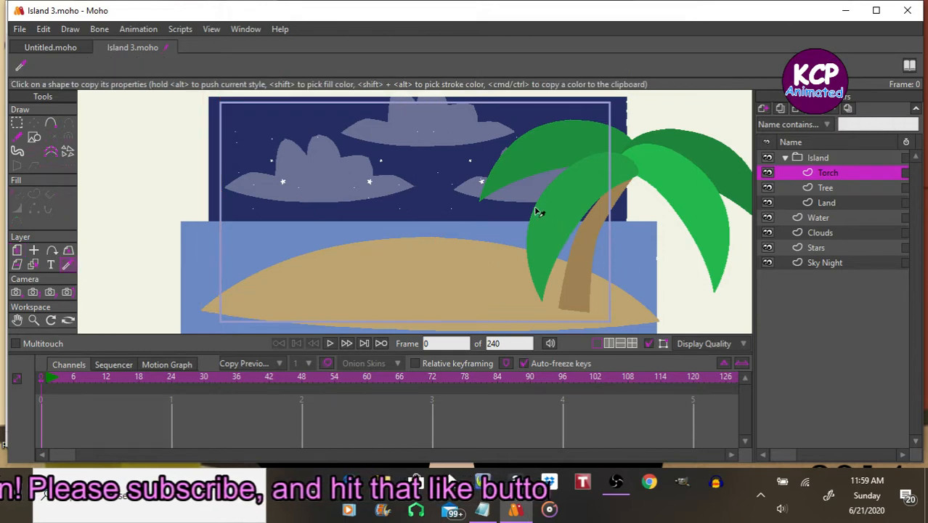
click(34, 137)
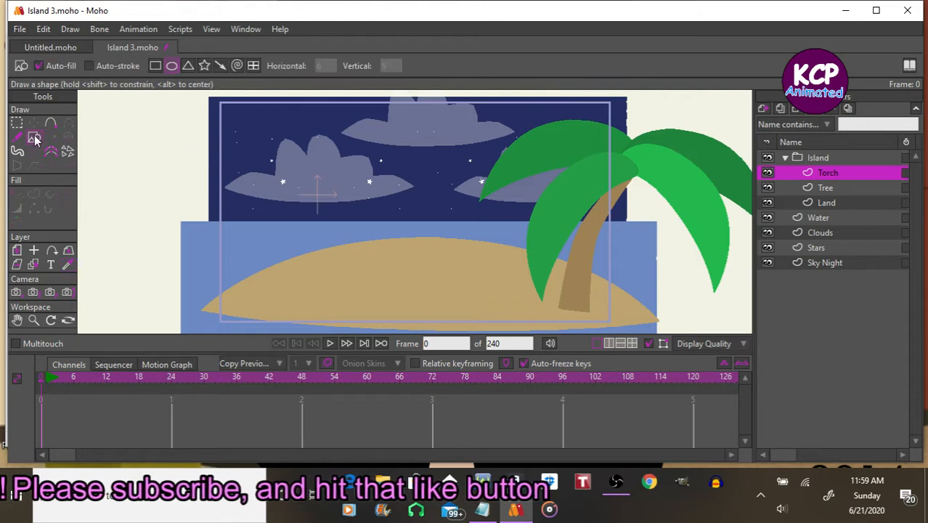
click(156, 65)
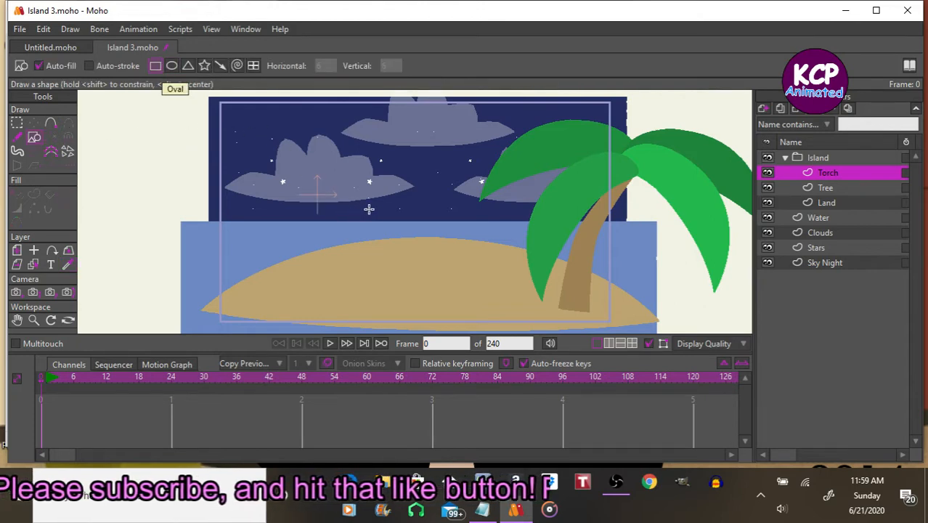
drag(379, 215, 392, 302)
drag(391, 307, 393, 309)
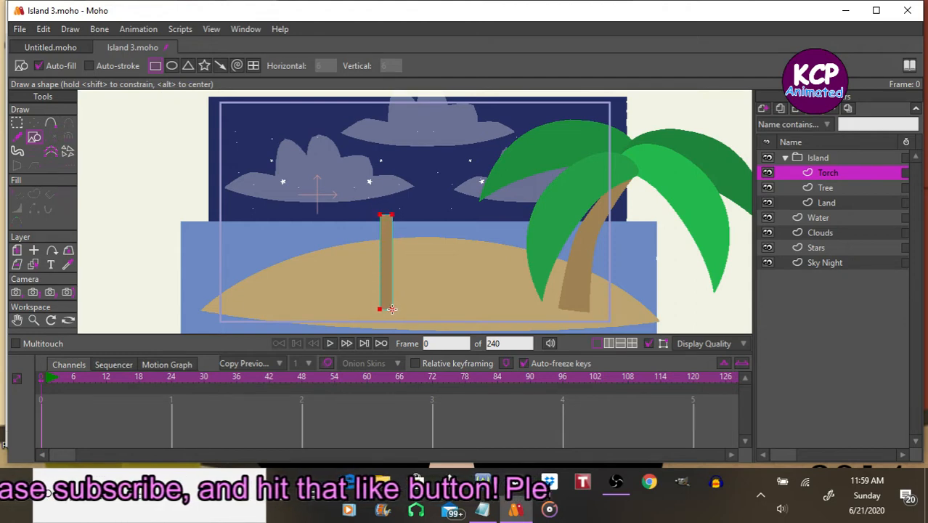
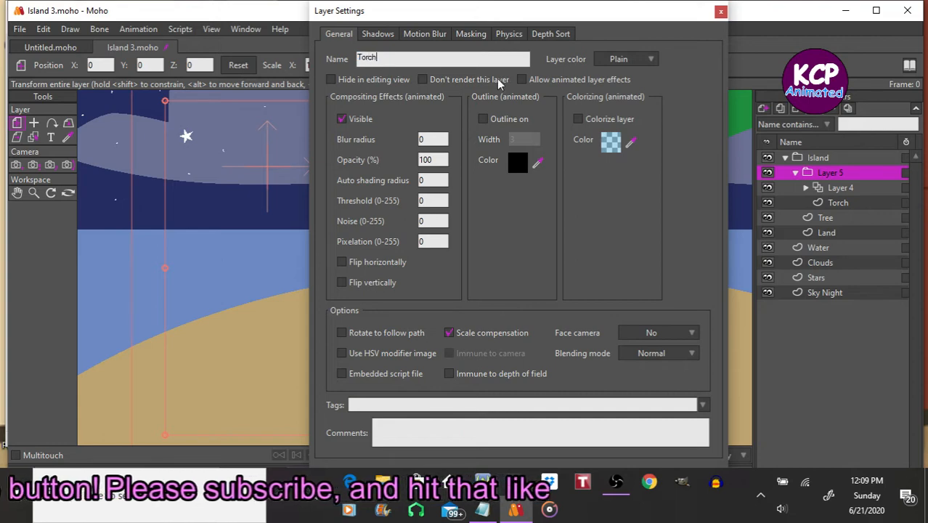
Name the new group Torch and place its origin at the pole's base, at about X 0.36, Y -0.58.
key(Return)
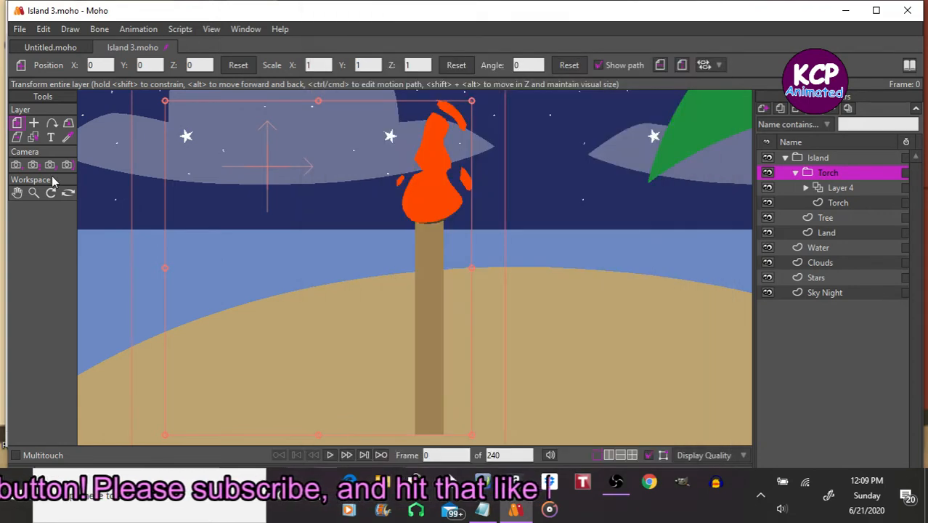
click(34, 124)
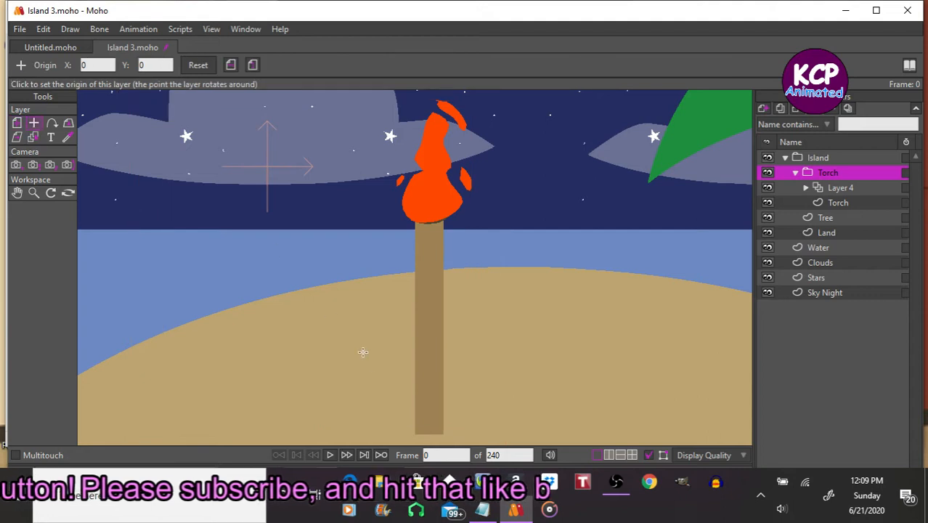
click(429, 434)
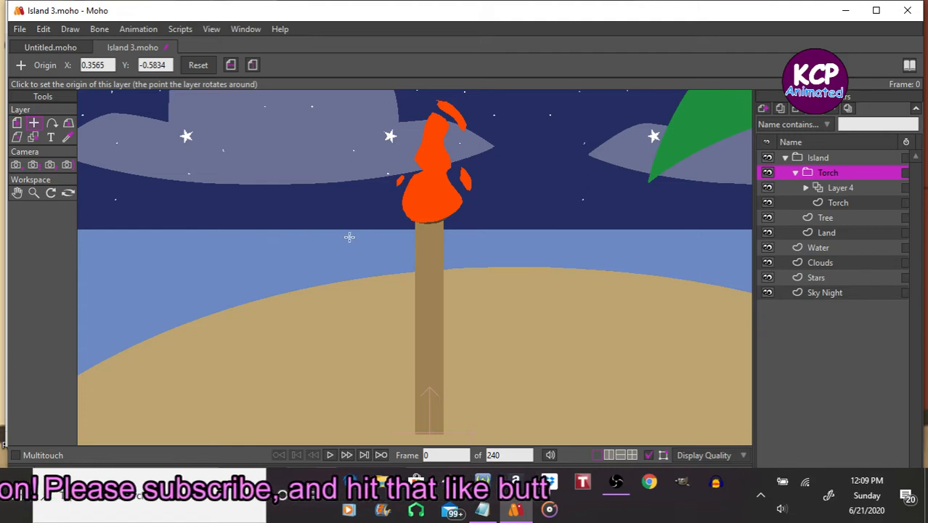
Rename Layer 4, the switch layer inside the Torch group, to Flame.
double_click(836, 188)
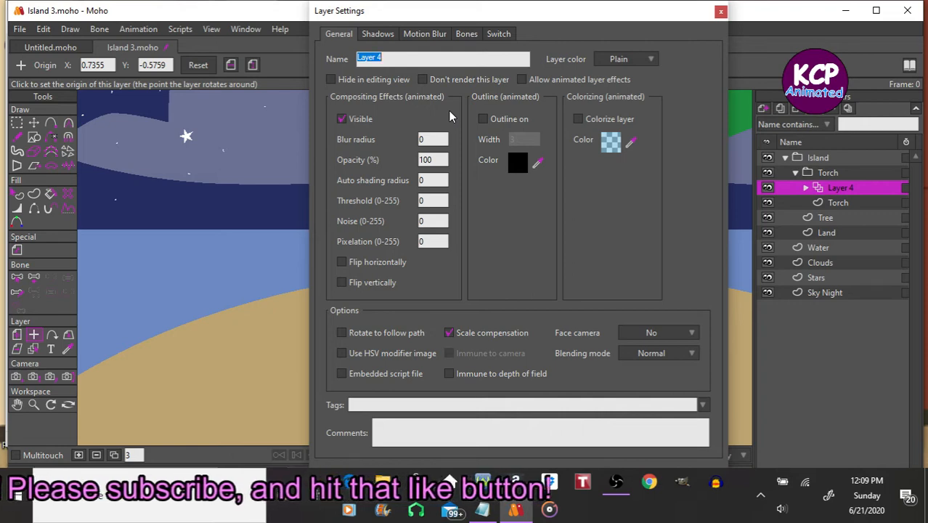
text(Flam)
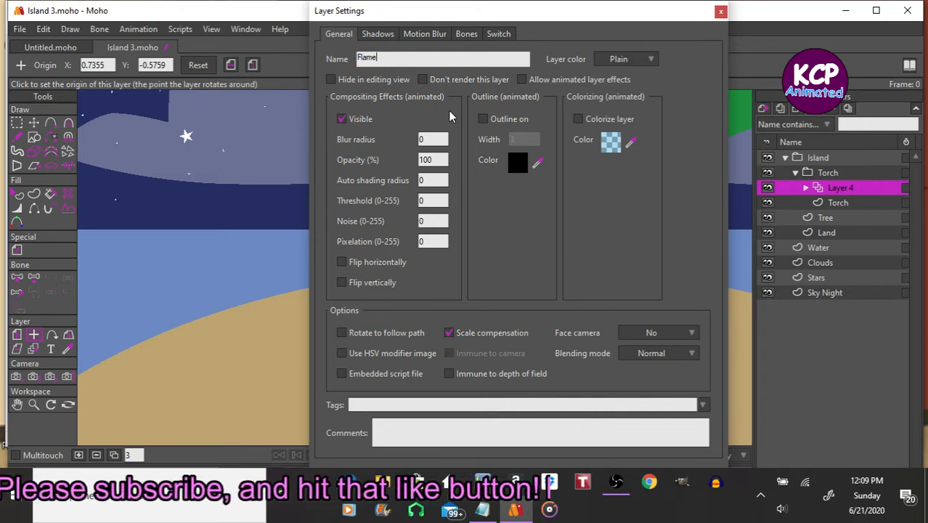
text(e)
key(Return)
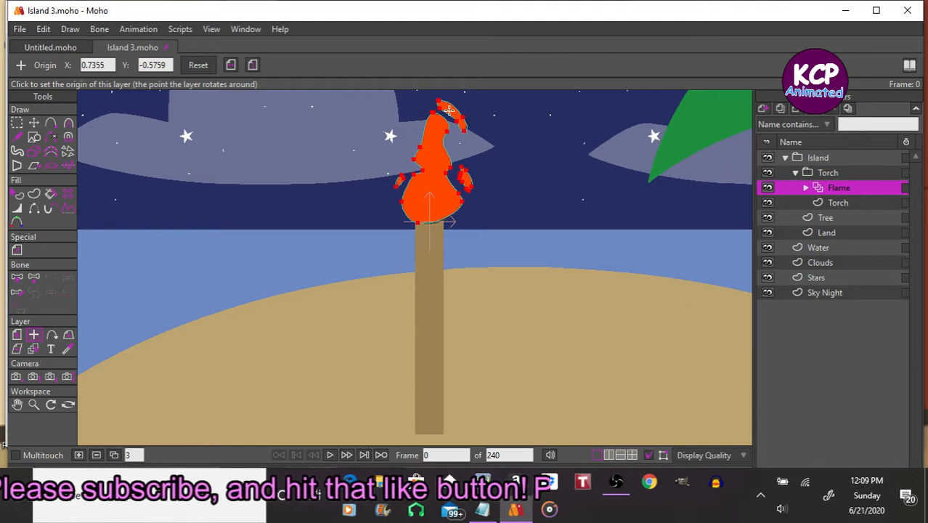
Collapse the Torch group, select the Island group and play the animation with the whole scene in view.
click(797, 173)
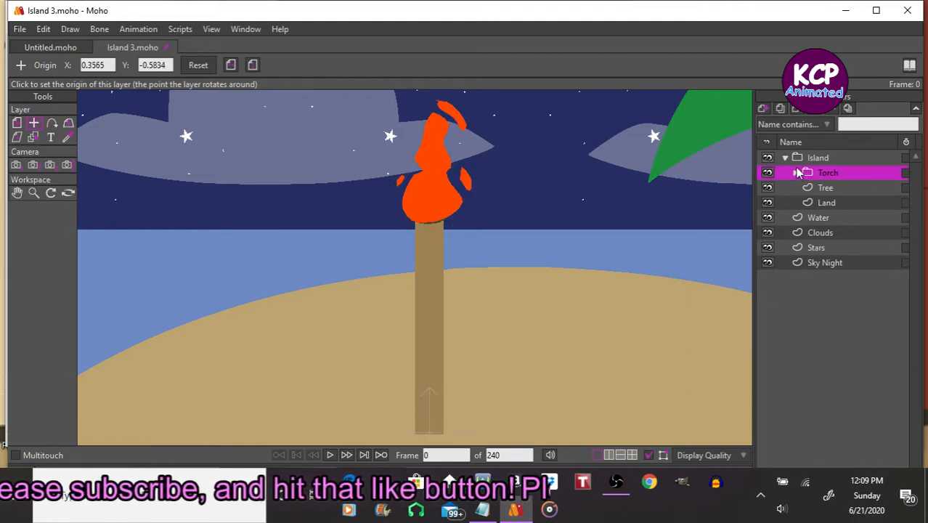
click(806, 158)
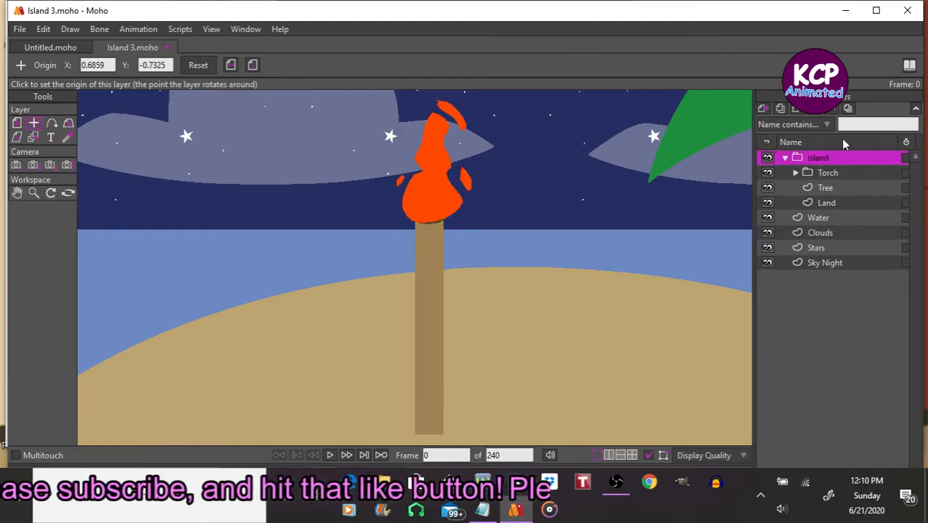
key(ctrl+r)
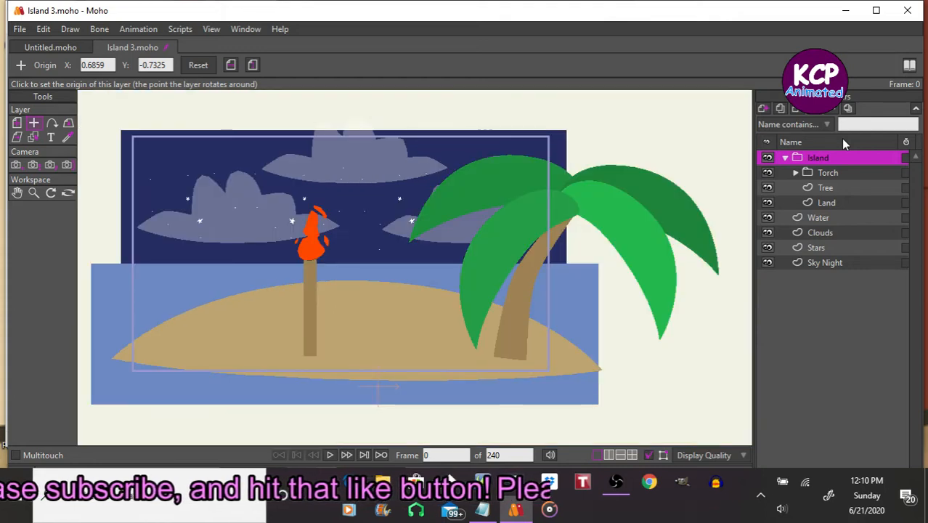
key(space)
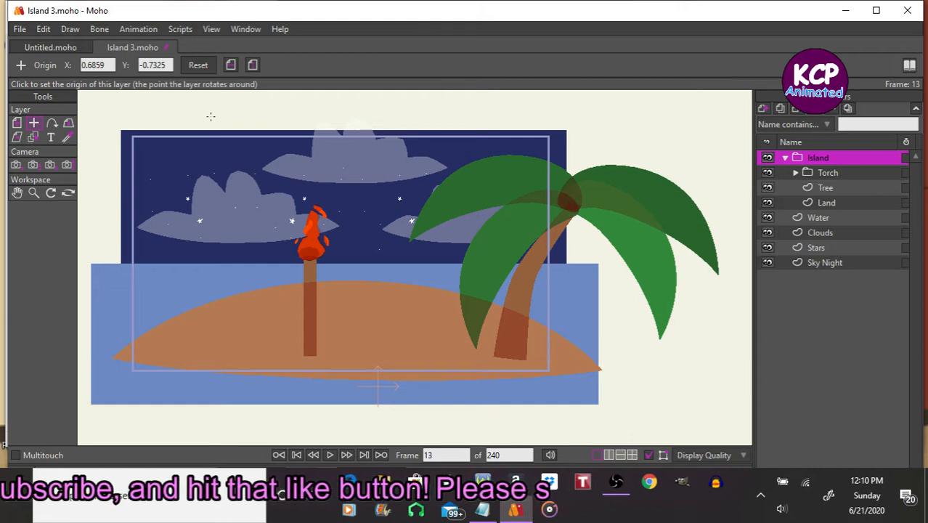
Undock the timeline so that it floats as a separate window.
click(212, 29)
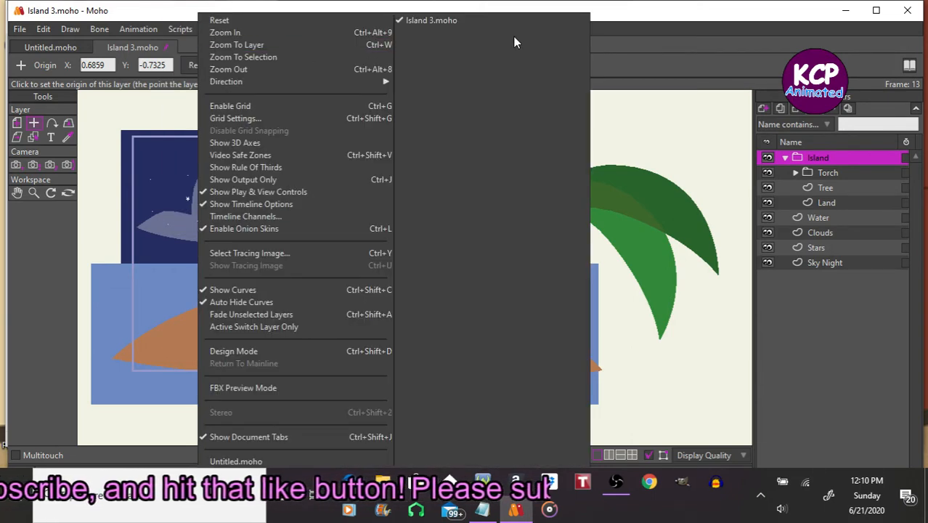
click(628, 44)
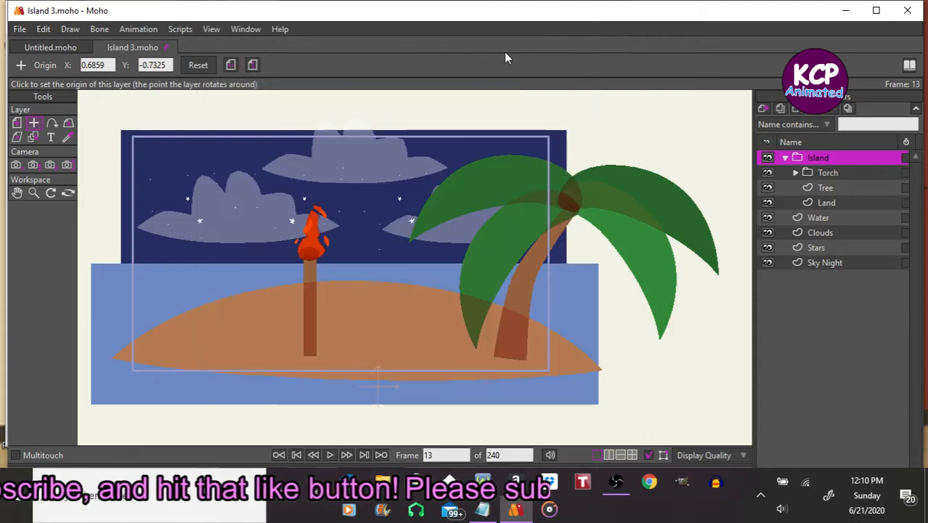
click(245, 29)
mouse_move(288, 105)
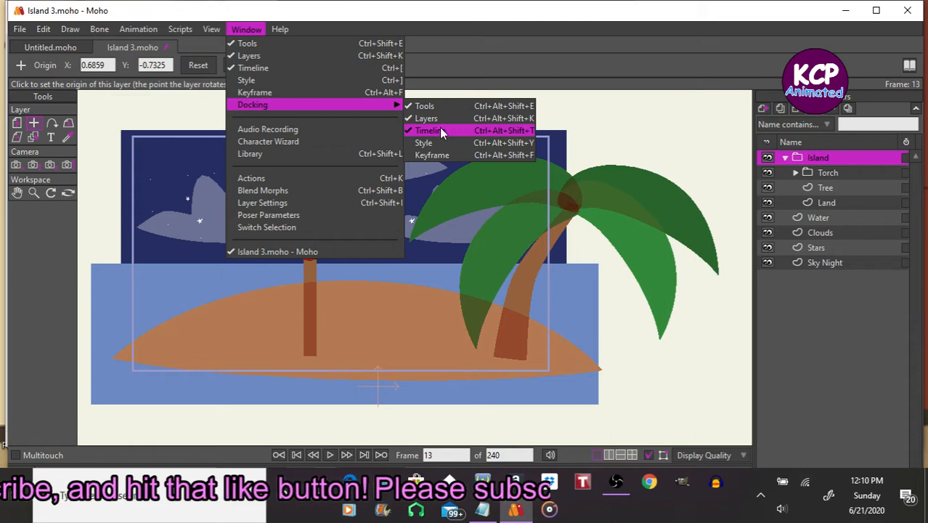
click(439, 130)
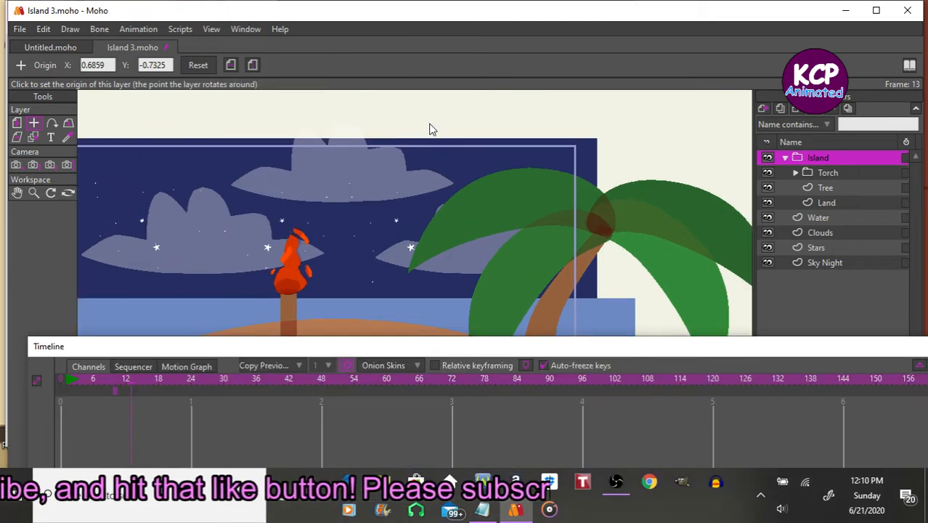
Step back to frame 0 and turn off onion skins.
key(Left)
key(Left)
key(Left)
key(Left)
key(Left)
key(Left)
key(Left)
key(Left)
key(Left)
key(Left)
key(Left)
key(Left)
key(Left)
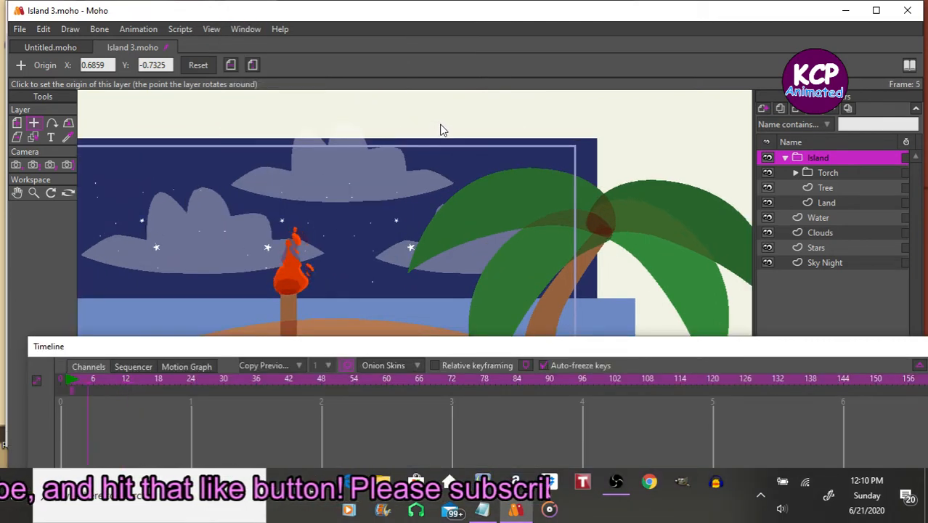
click(349, 365)
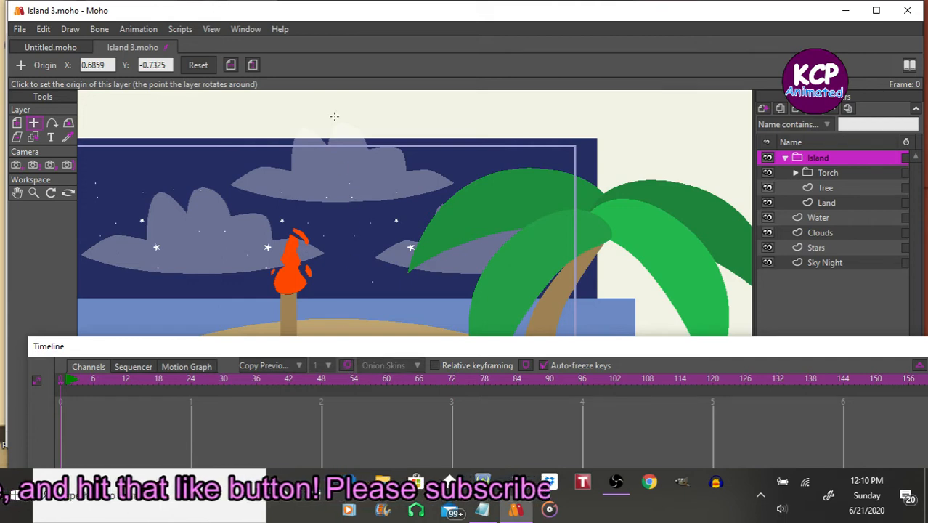
Dock the timeline back into the main window and maximize the program window.
click(235, 29)
mouse_move(212, 29)
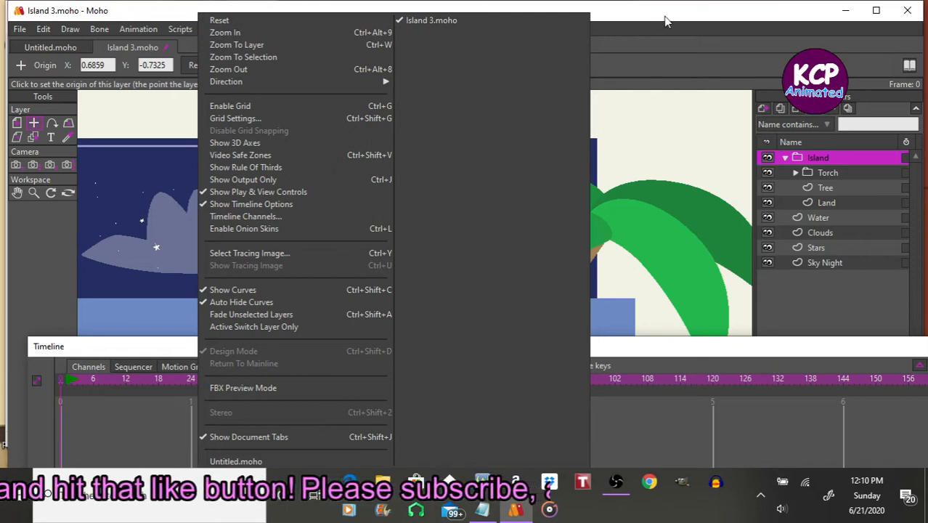
click(643, 42)
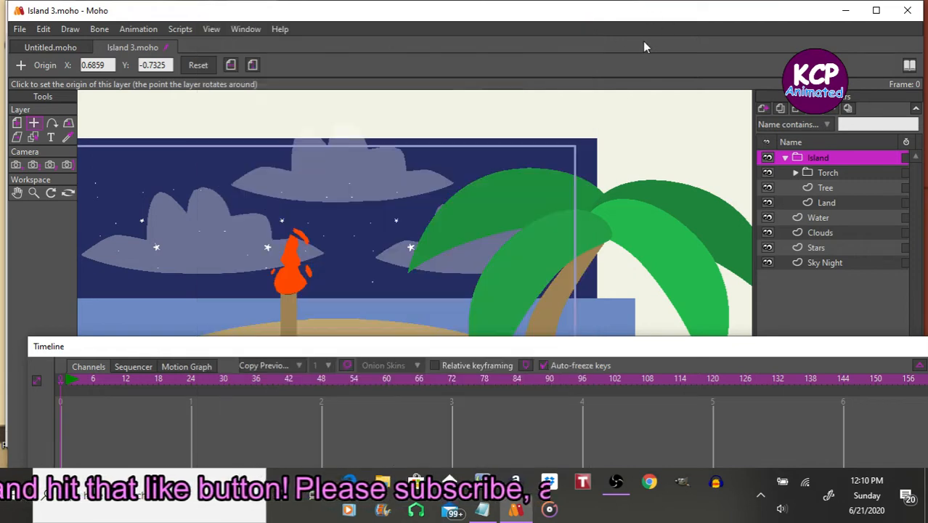
click(244, 29)
mouse_move(262, 103)
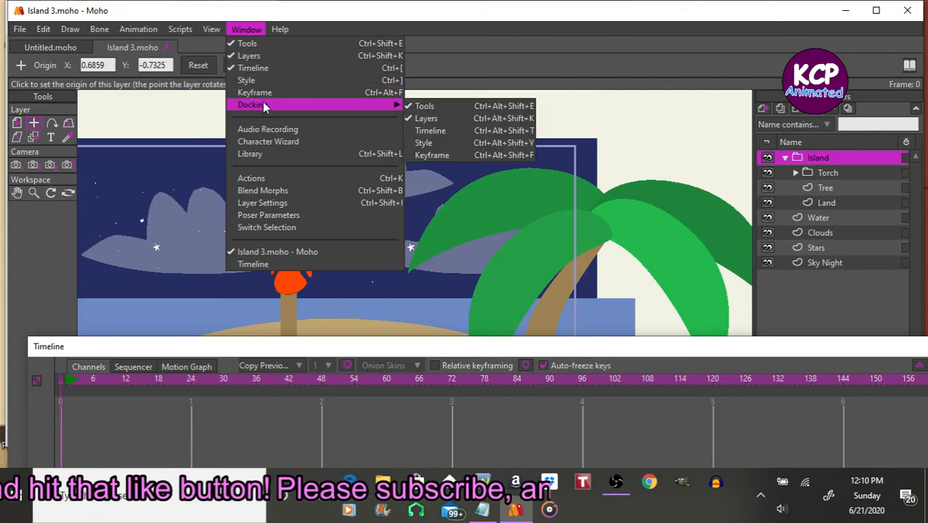
click(446, 131)
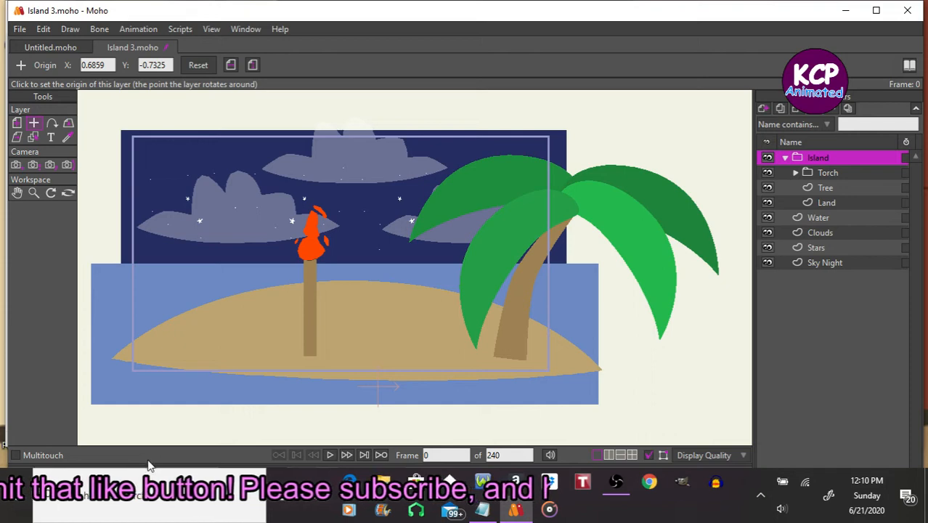
click(876, 11)
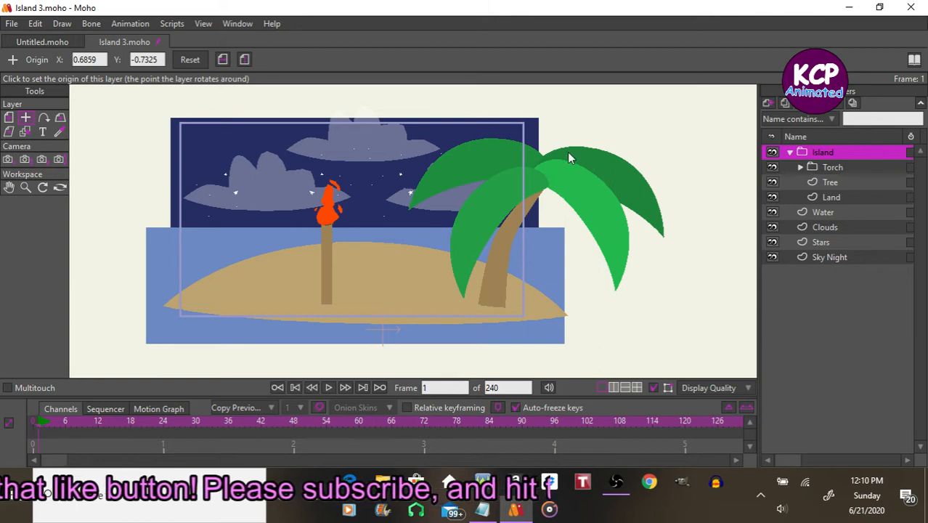
Play the animation through to review the flame's movement, and stop playback.
key(space)
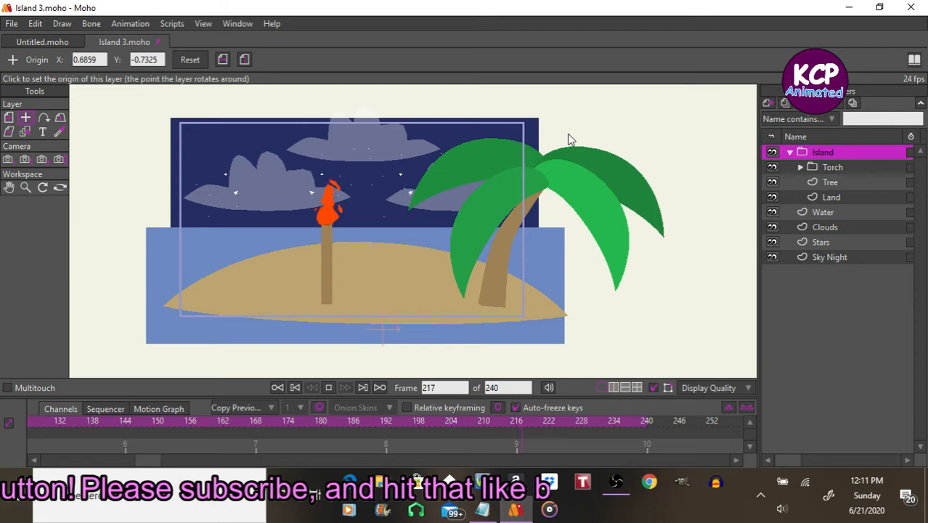
key(space)
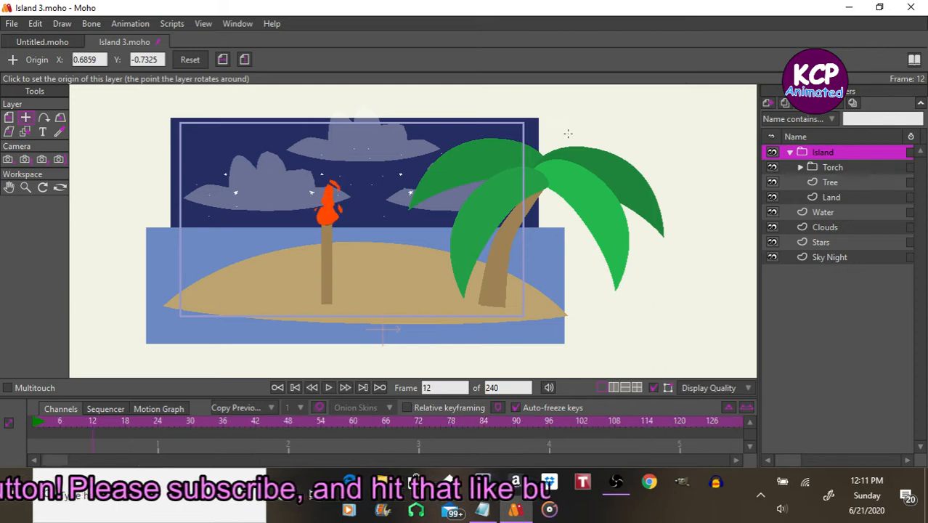
click(568, 134)
key(Left)
key(shift+Left)
click(568, 133)
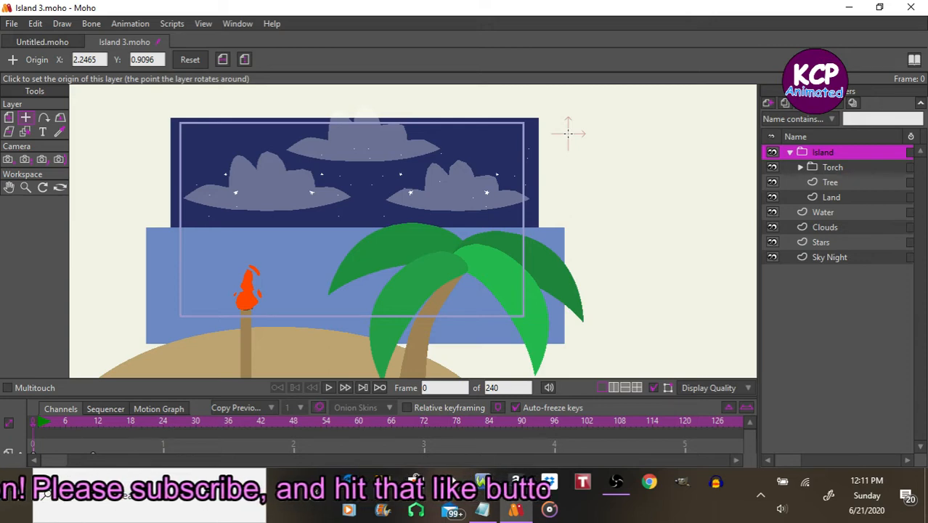
key(ctrl+z)
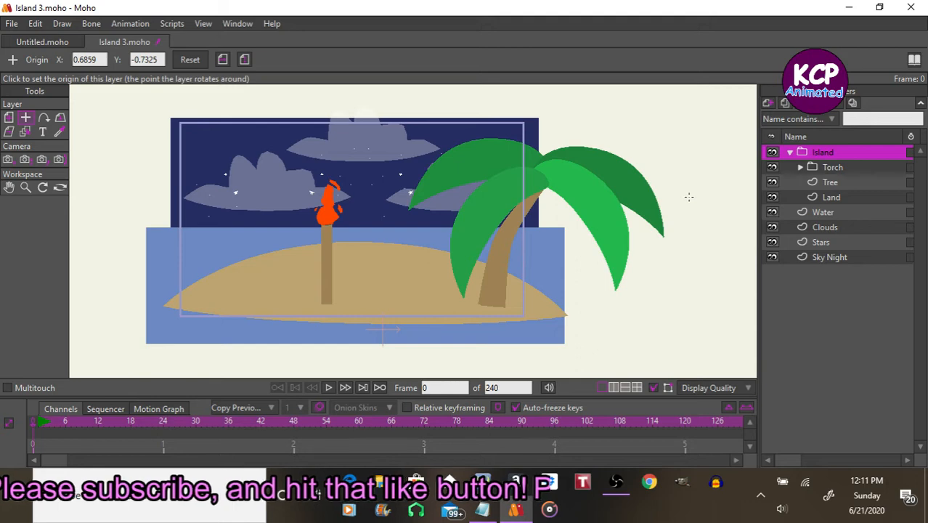
With the Flame layer inside the Torch group selected, lower the alpha of the default orange fill to make it semi-transparent.
click(799, 167)
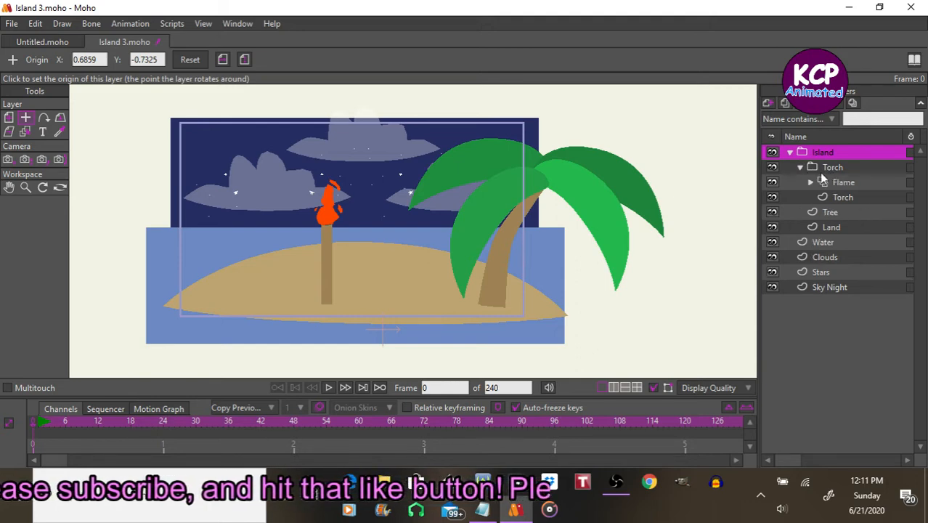
click(839, 181)
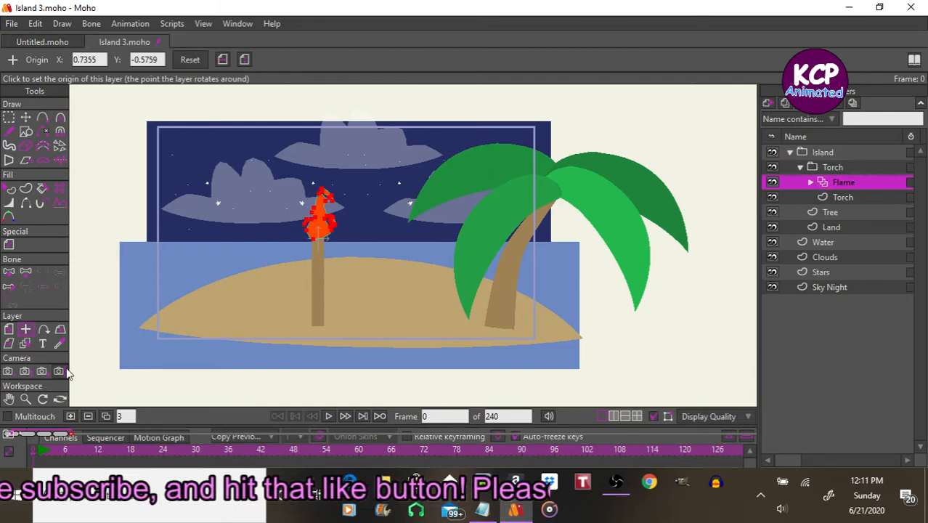
key(ctrl+t)
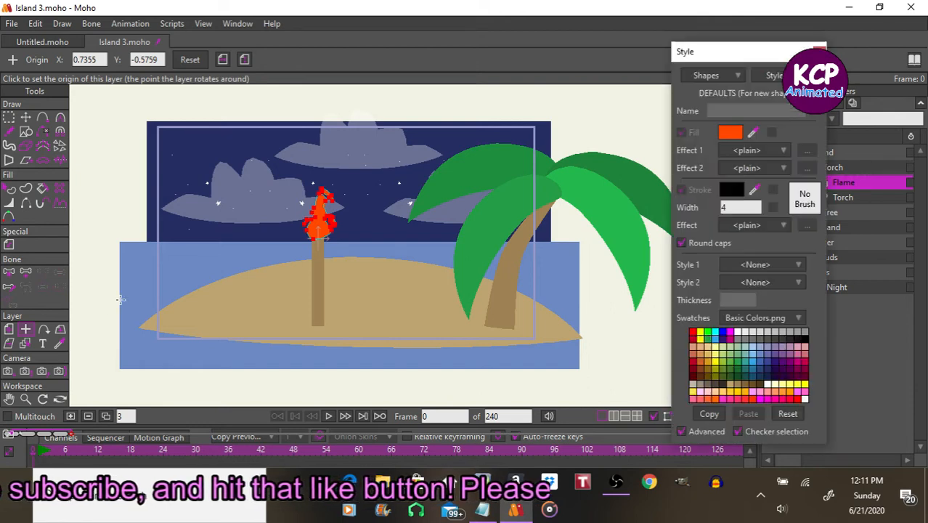
click(730, 132)
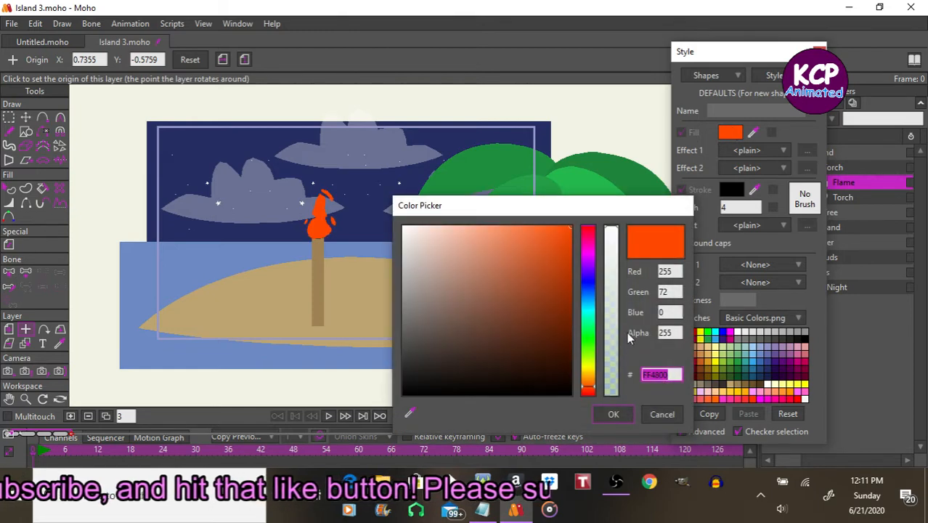
click(669, 333)
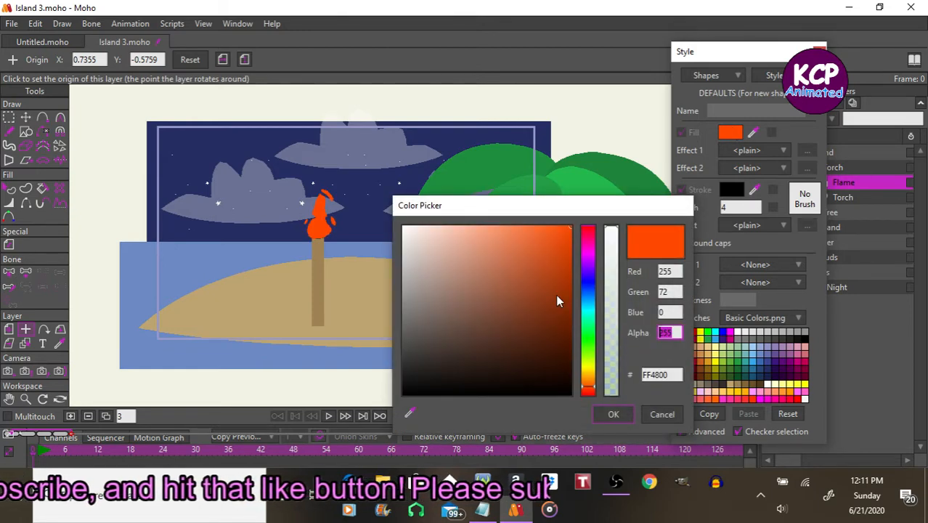
text(20)
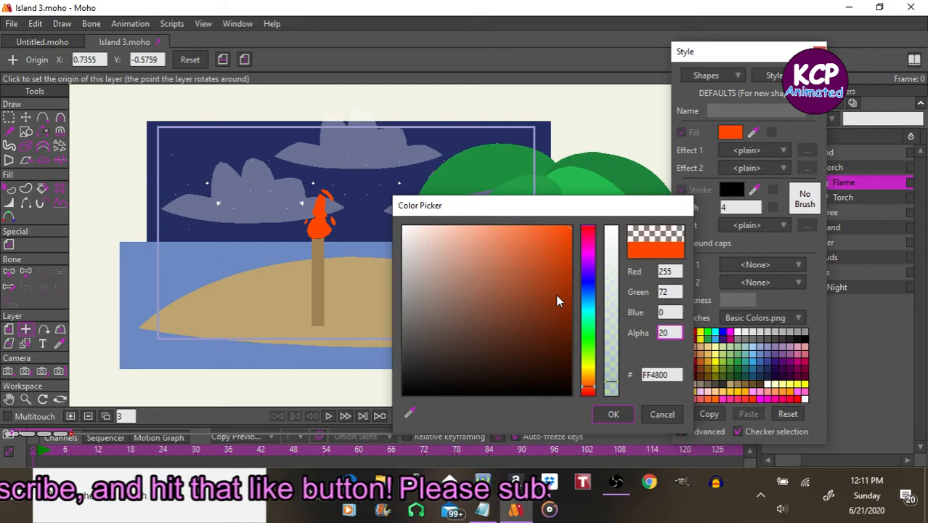
key(BackSpace)
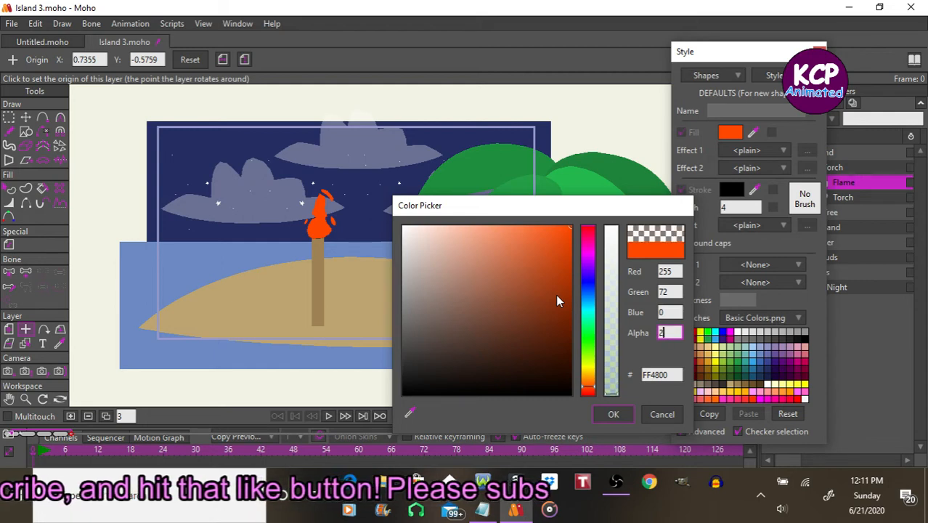
key(BackSpace)
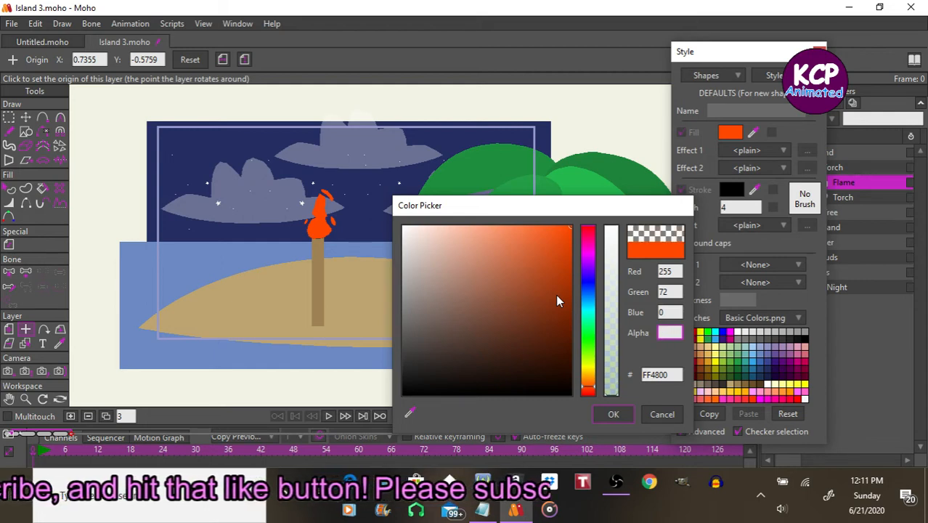
text(0)
key(Return)
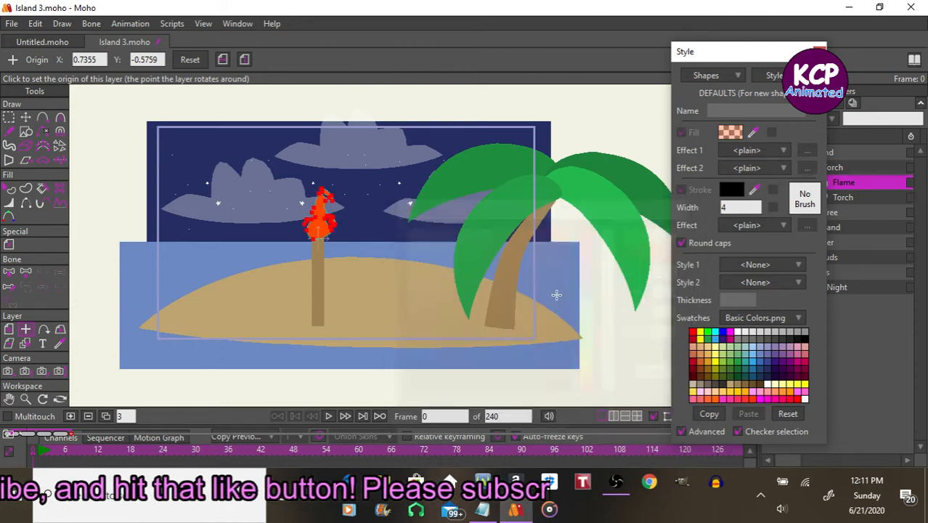
Apply a Soft Edge effect with a blur radius of 11.8519 as the first effect of the default fill style.
click(767, 150)
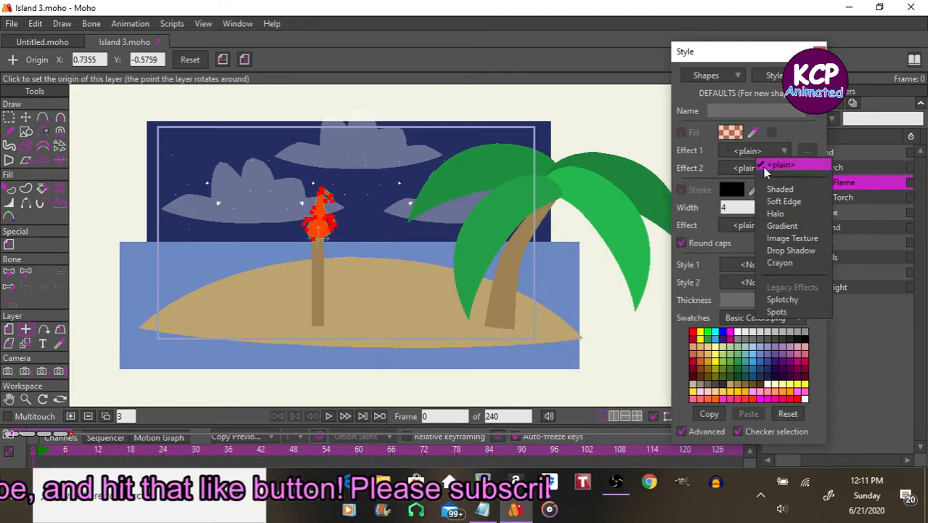
click(776, 203)
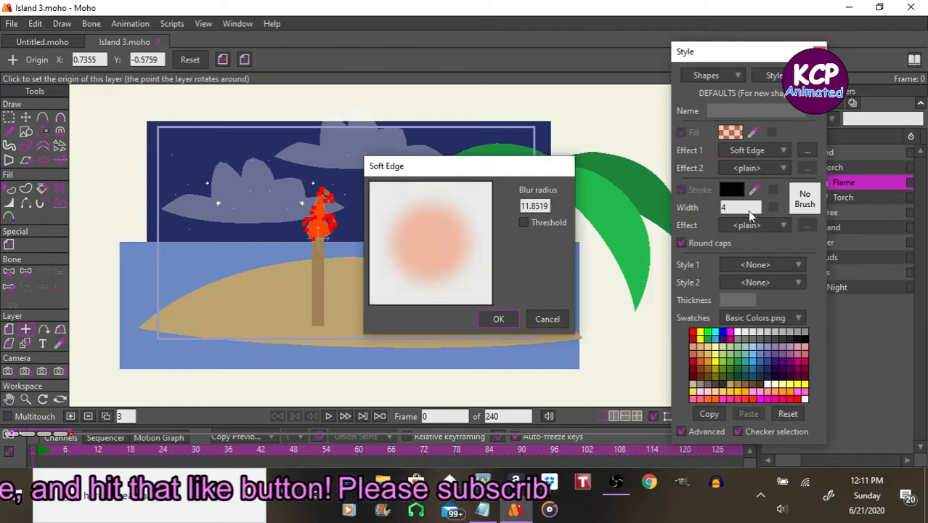
click(508, 318)
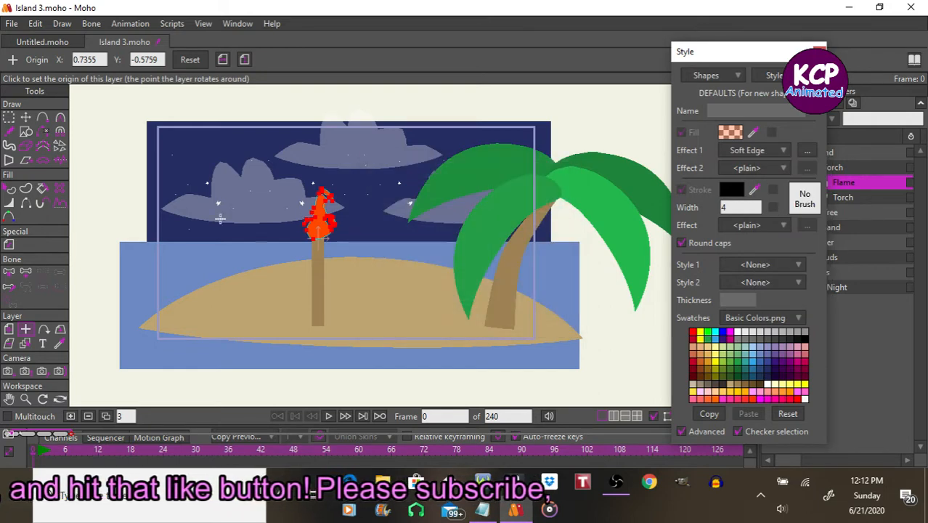
click(30, 130)
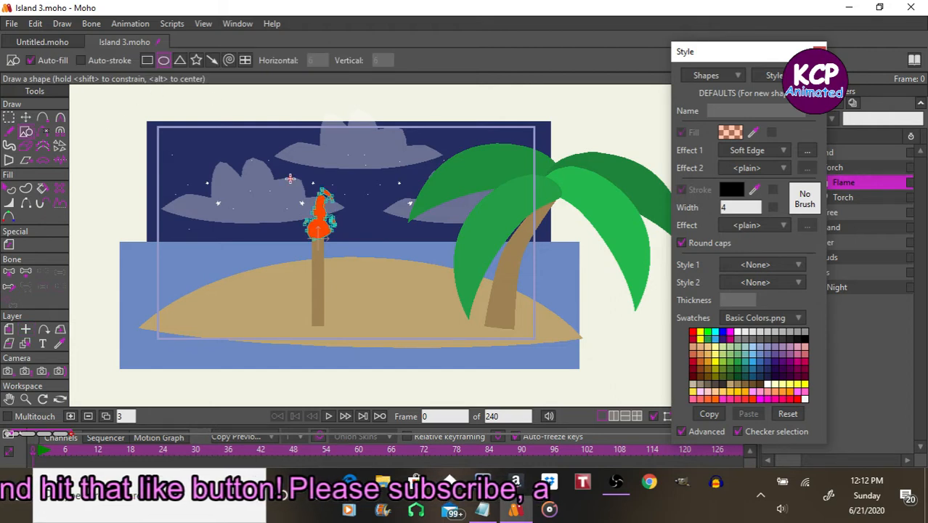
drag(289, 179, 364, 220)
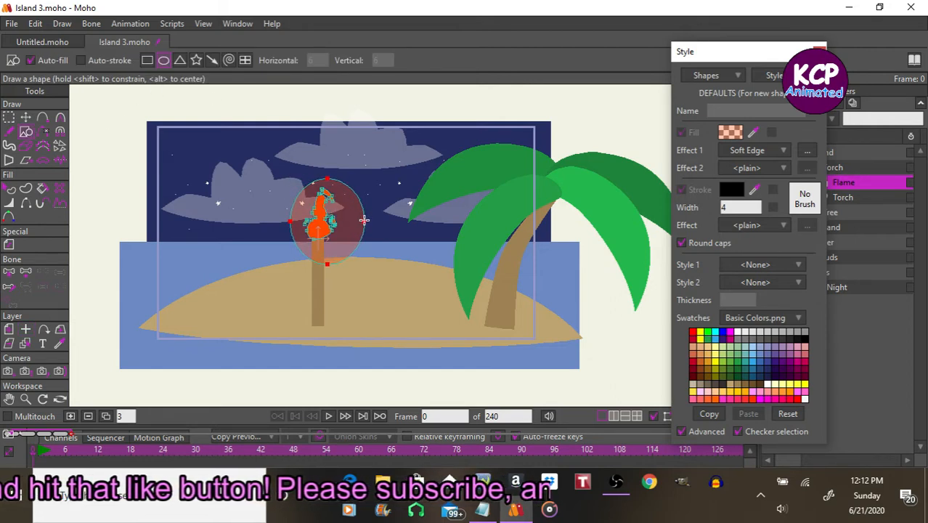
click(25, 117)
drag(194, 156, 189, 150)
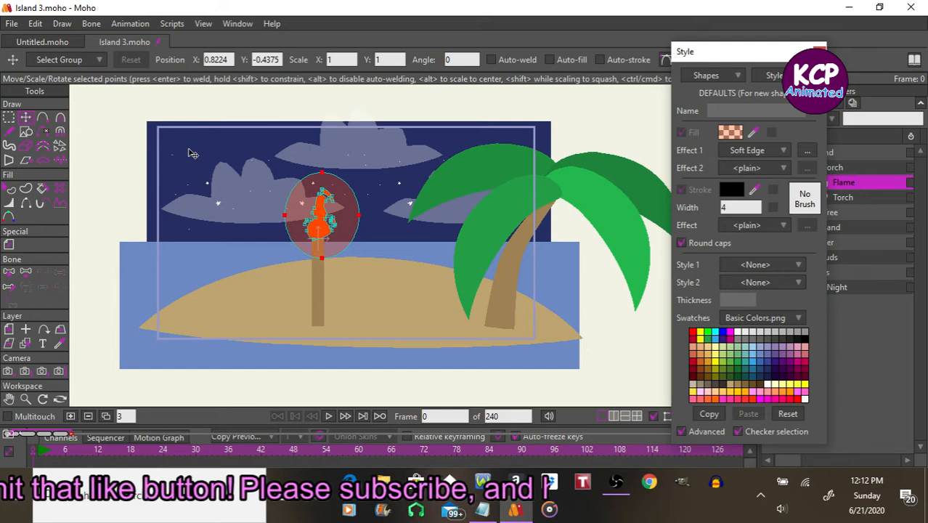
drag(190, 153, 190, 154)
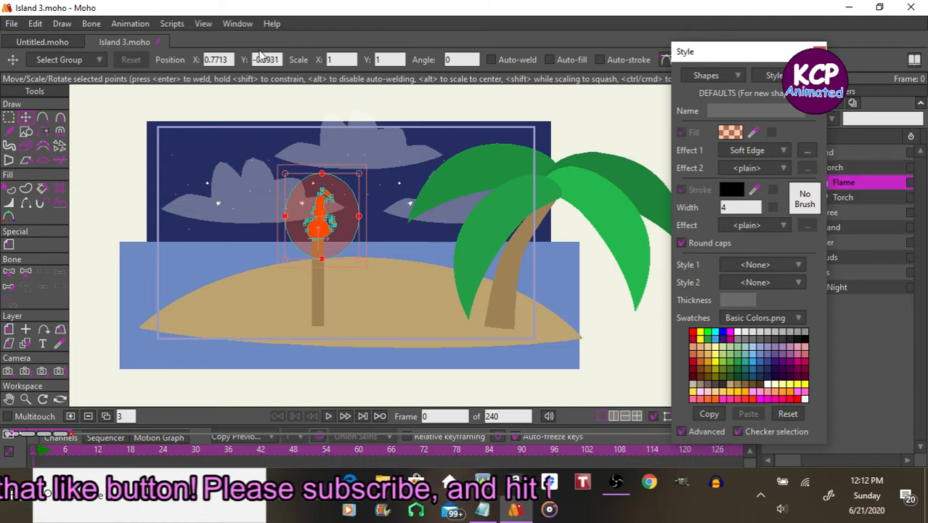
key(shift+Right)
key(shift+Down)
key(Delete)
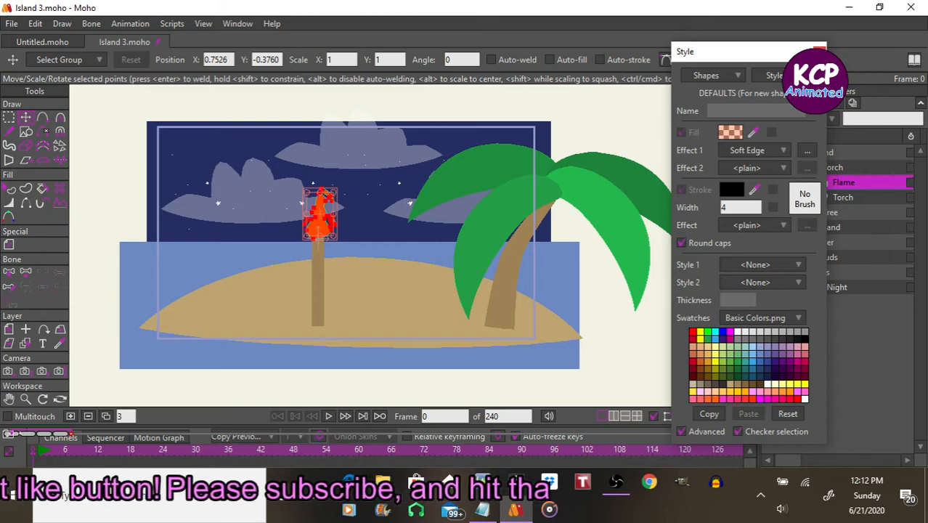
Close the style settings, add a vector layer above Flame in the Torch group and name it Glow.
click(819, 50)
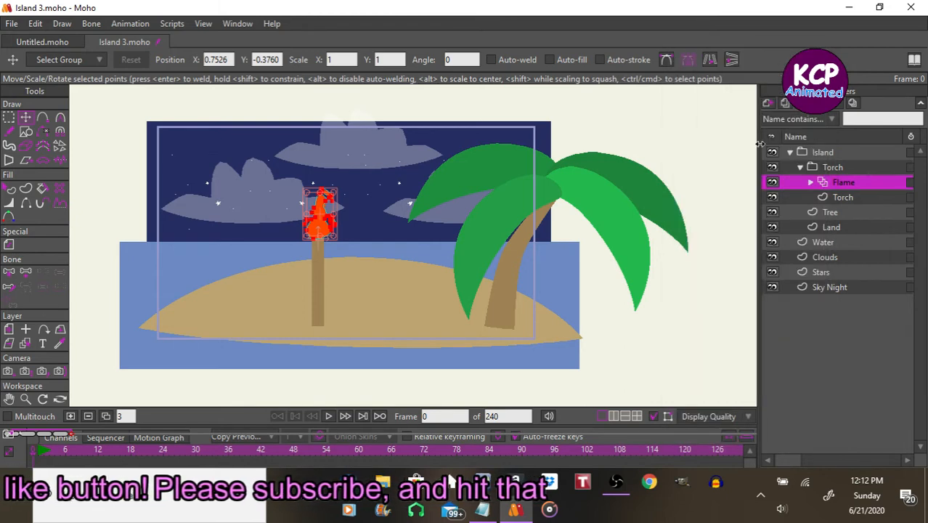
click(768, 102)
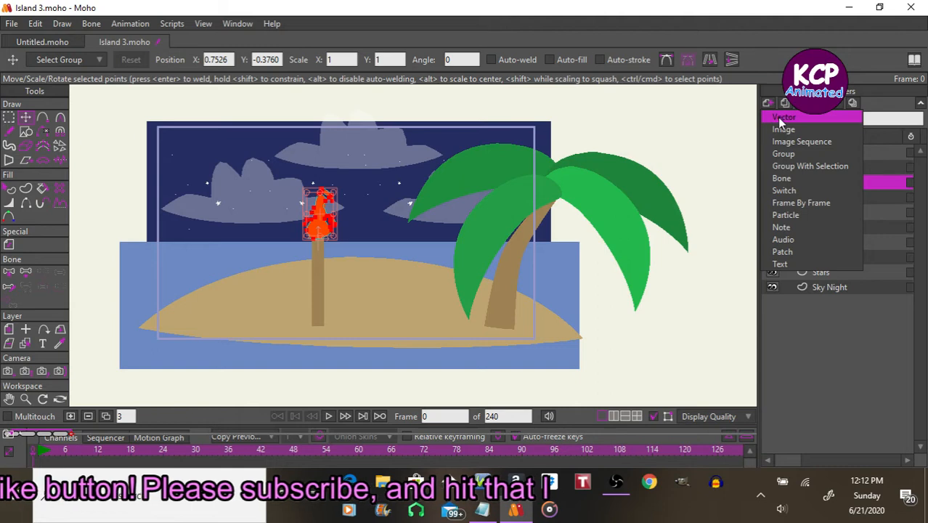
click(776, 120)
key(Return)
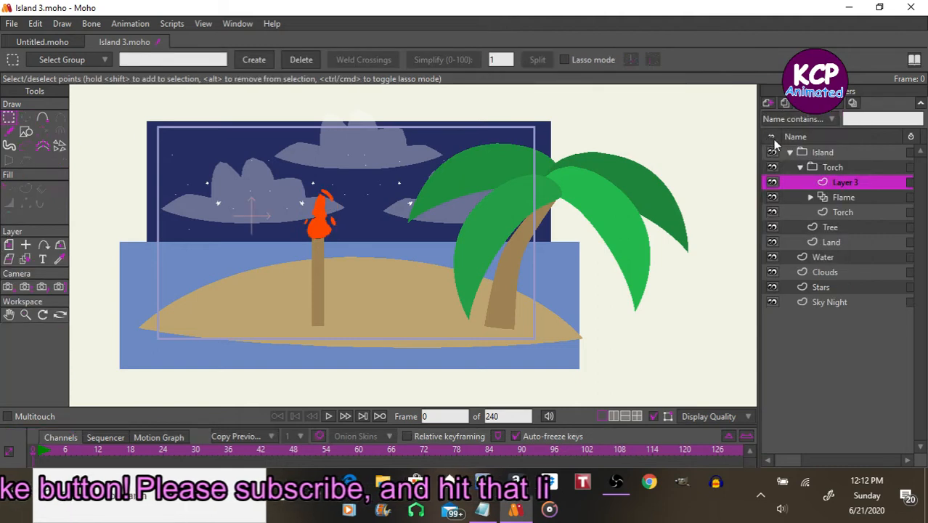
double_click(842, 183)
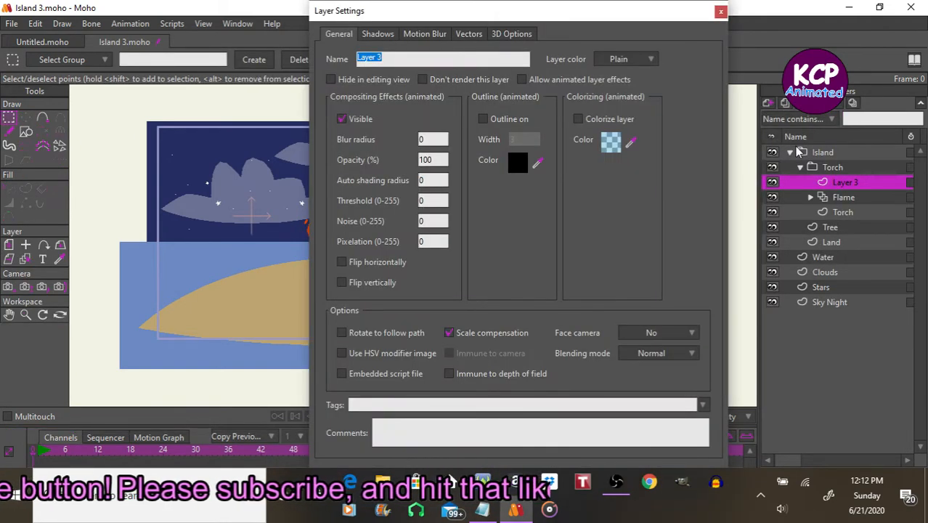
text(Glo)
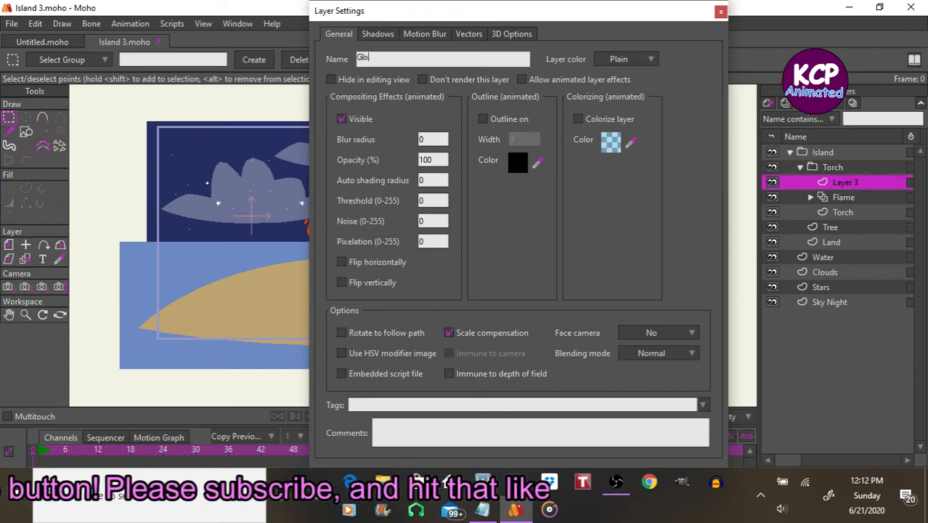
text(w)
key(Return)
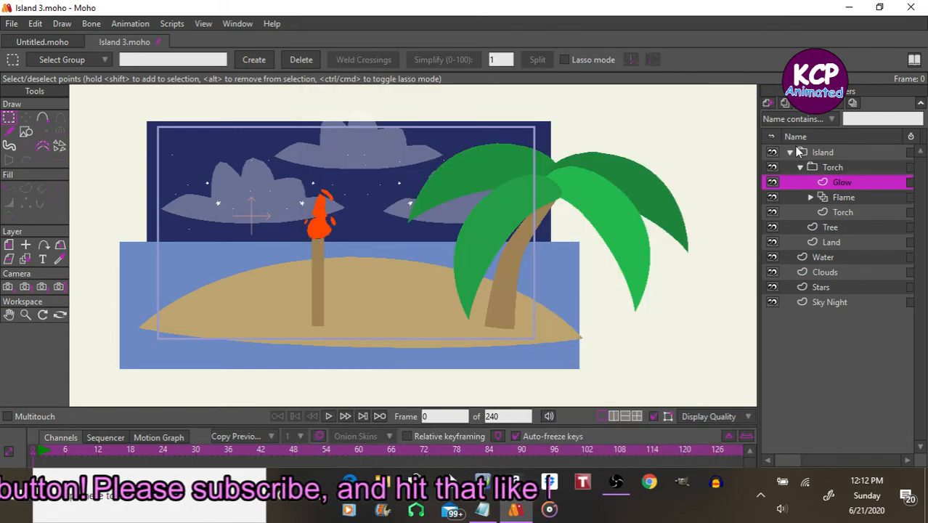
Draw a soft translucent circle on the Glow layer, centre it over the torch flame, and render a preview of the frame.
click(27, 133)
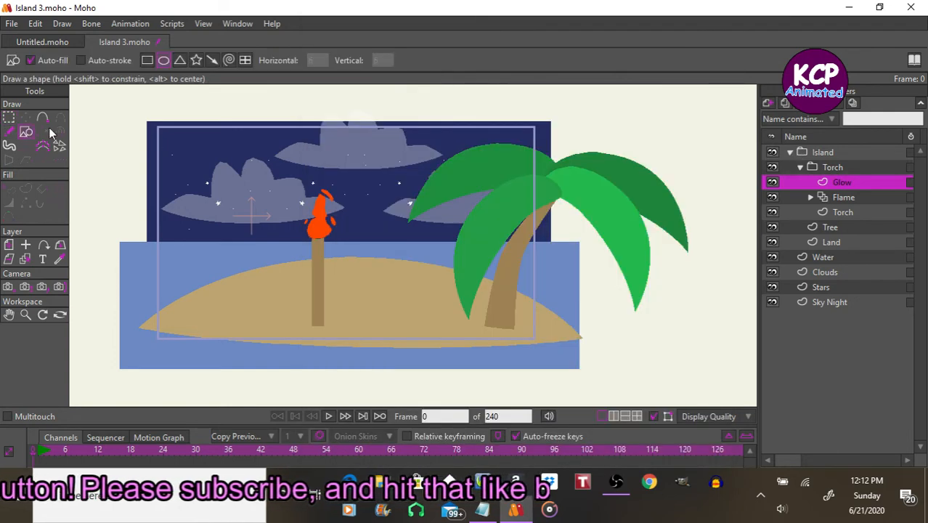
drag(288, 177, 380, 272)
click(30, 120)
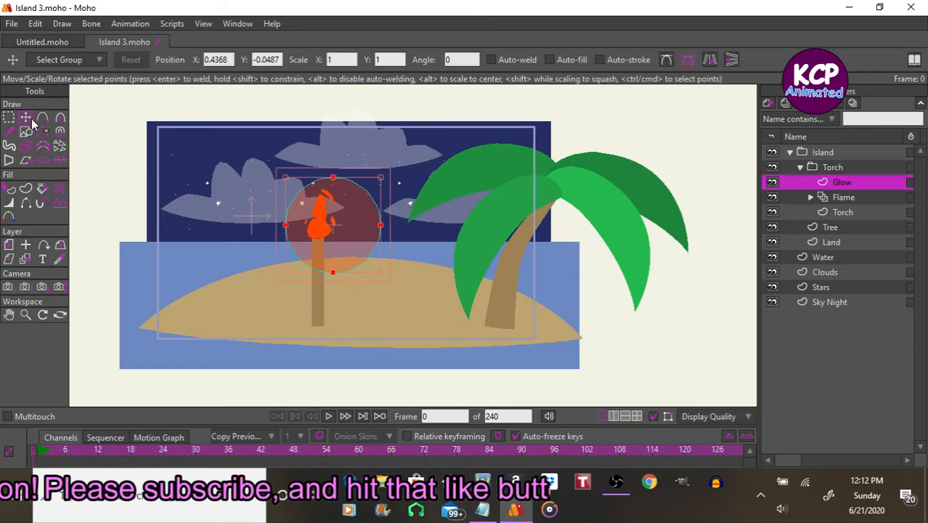
drag(188, 184, 176, 167)
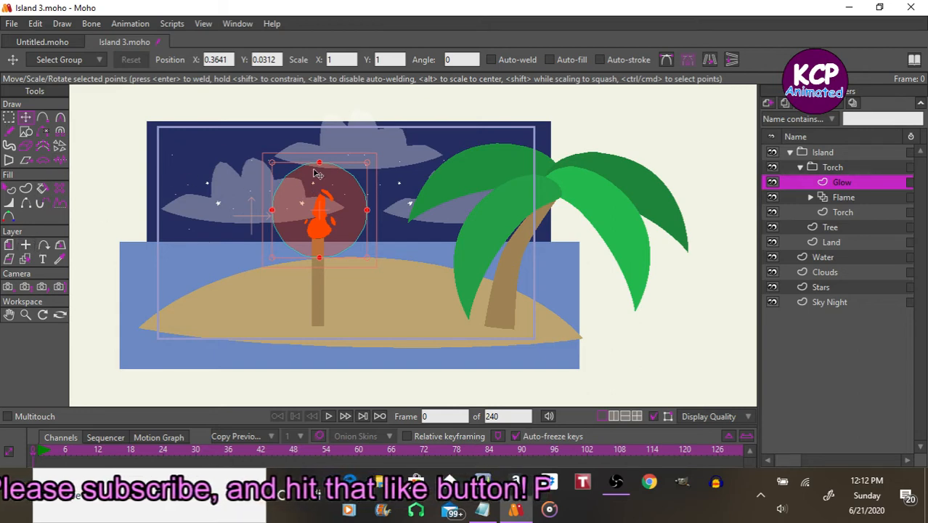
key(ctrl+r)
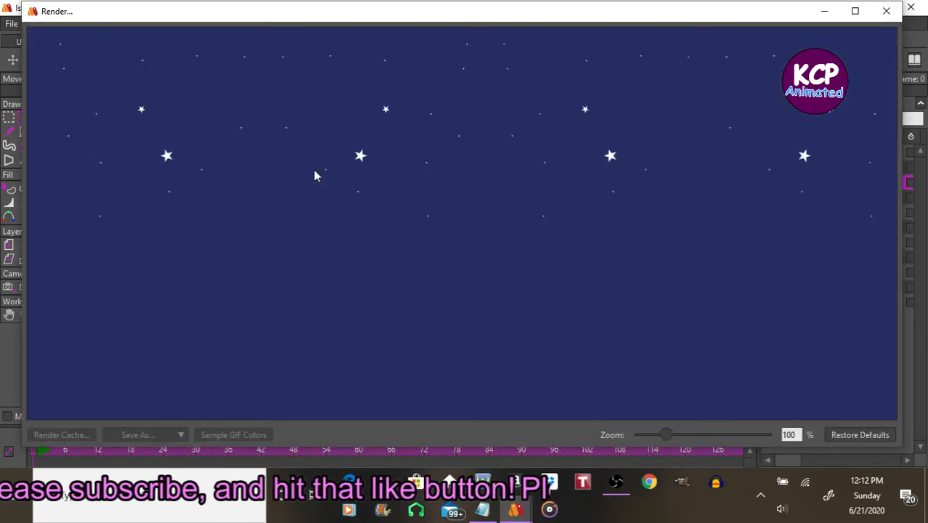